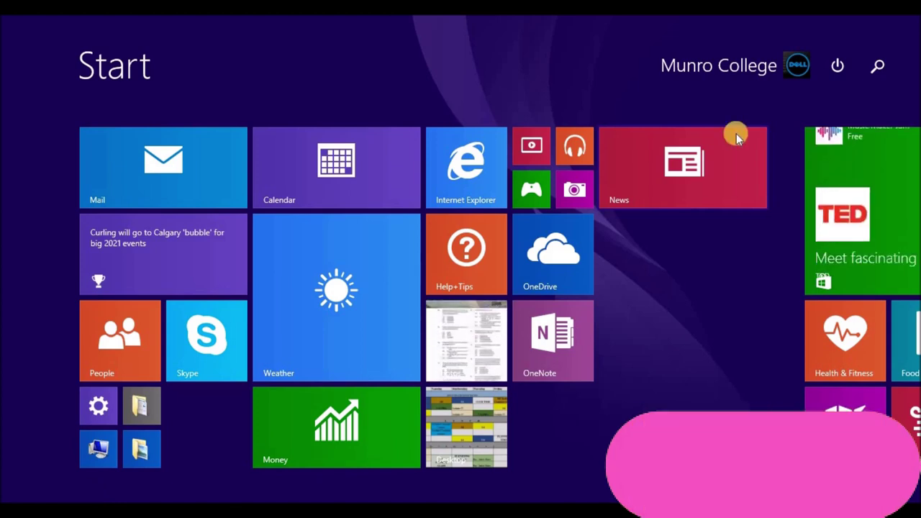
Search the Start screen for 'access' and launch Access 2013 from the results.
left_click(878, 65)
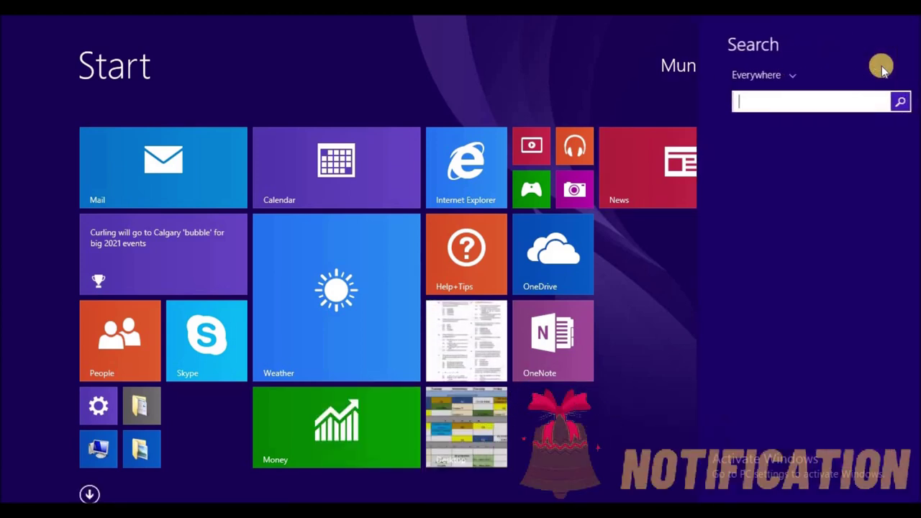
type("ac")
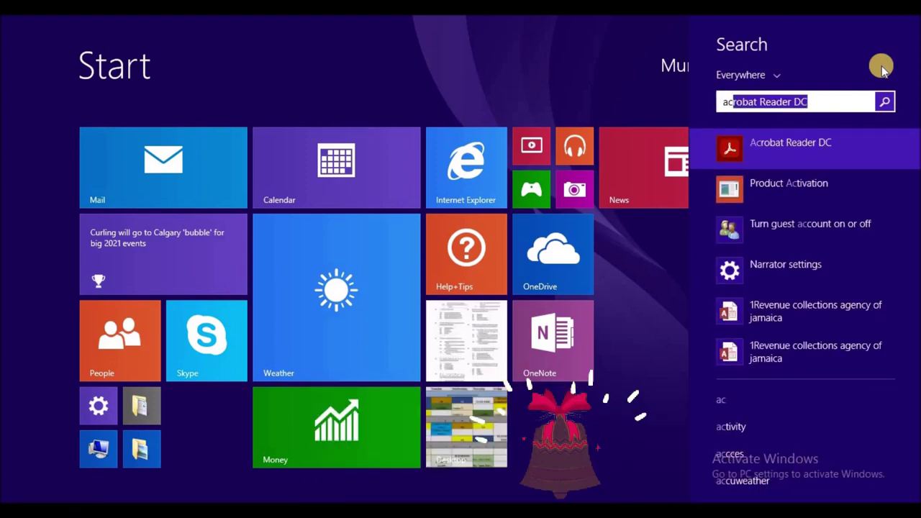
type("cess 2013")
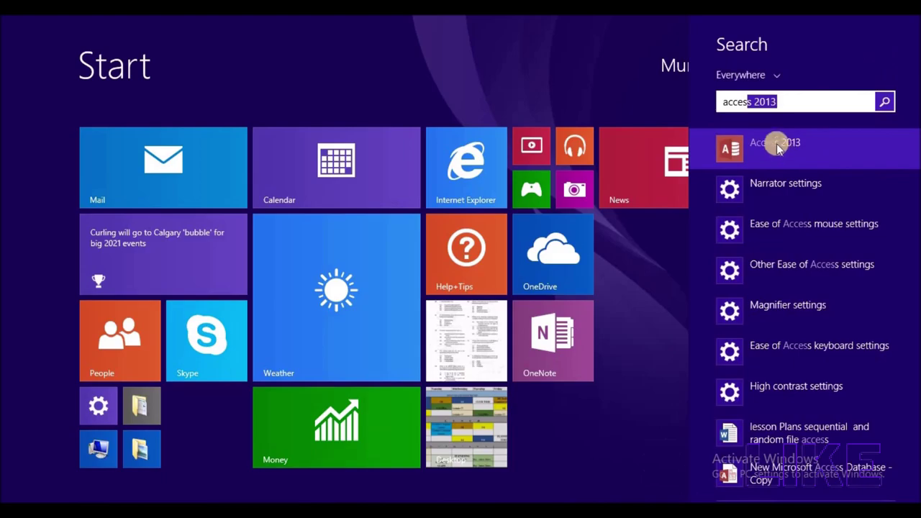
left_click(777, 146)
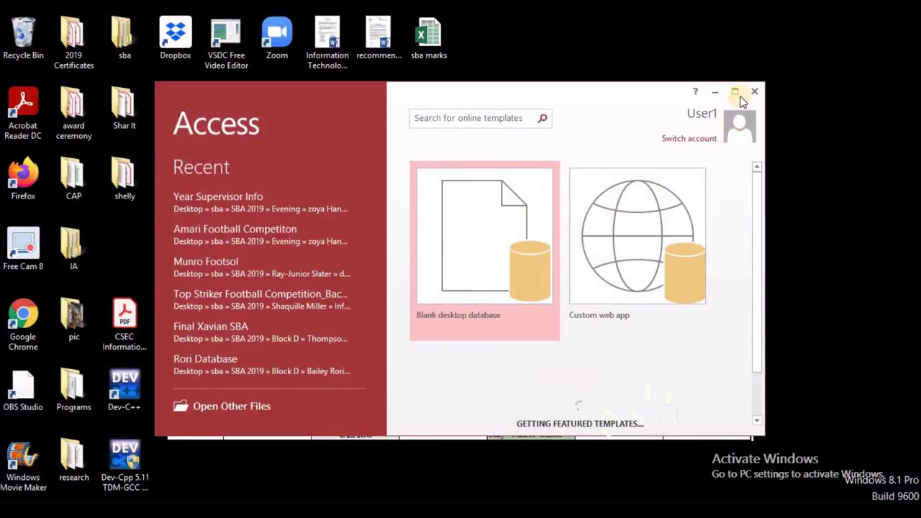
Maximize the Access window, dismiss the Office Activation Wizard, and choose Blank desktop database.
left_click(735, 92)
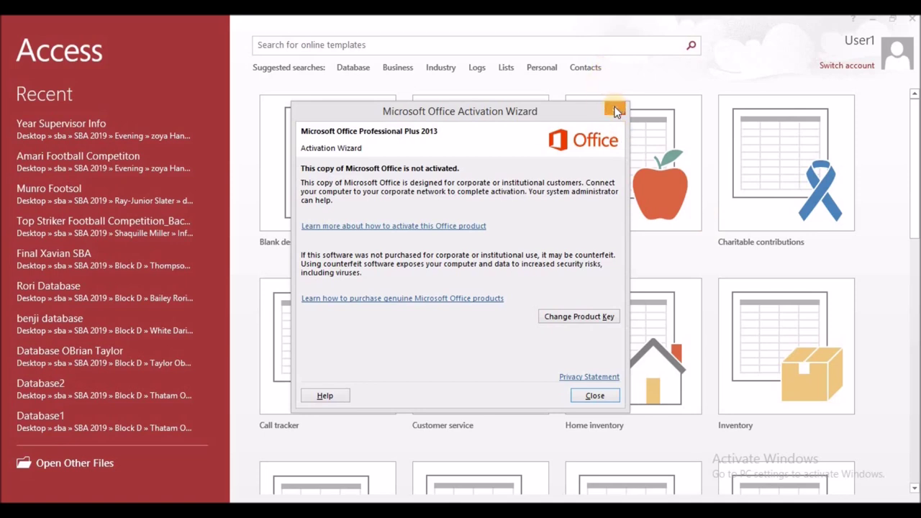
left_click(595, 396)
left_click(323, 203)
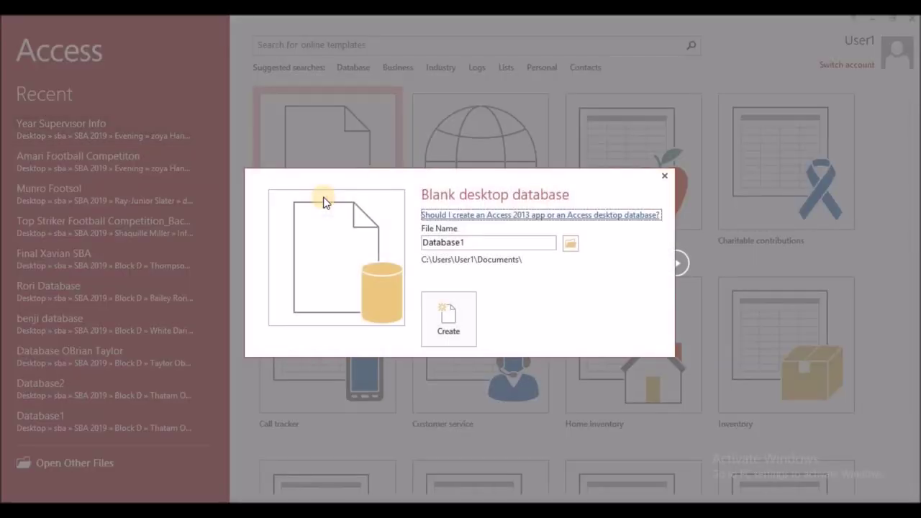
Create a blank desktop database with the file name 'test'.
double_click(499, 249)
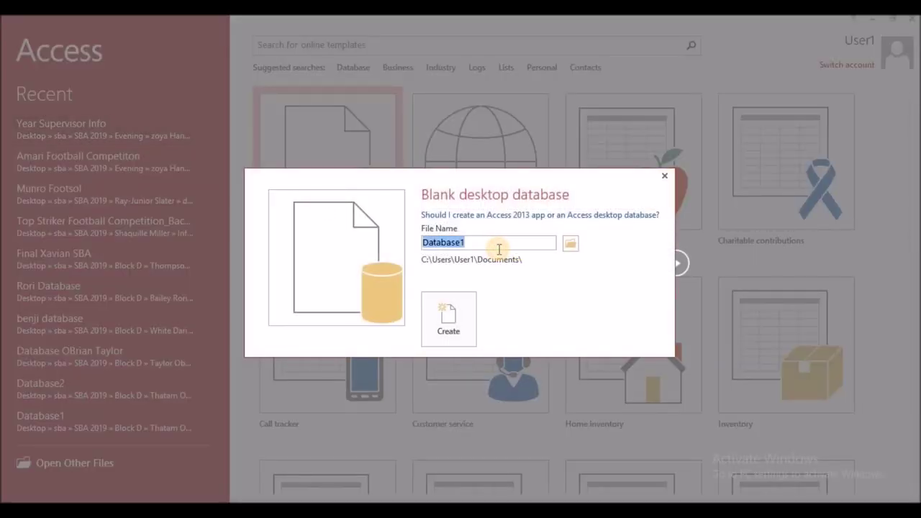
type("te")
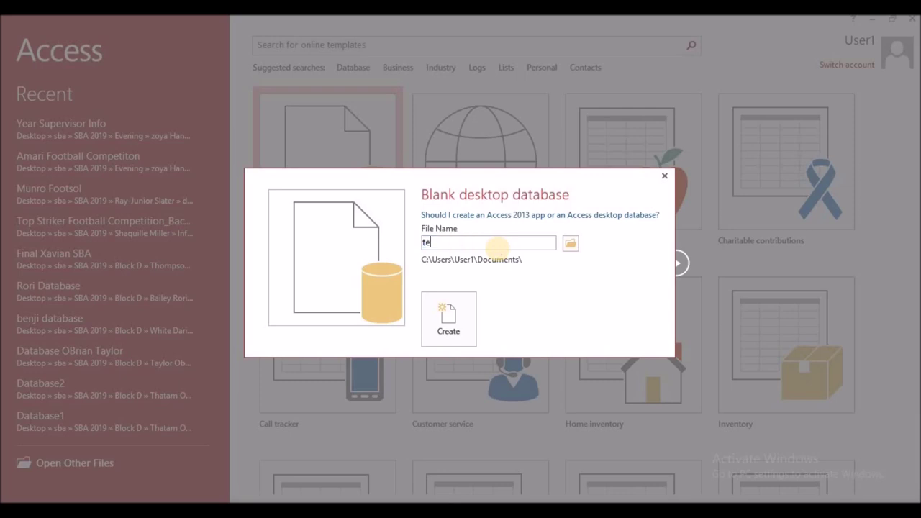
type("st")
left_click(449, 318)
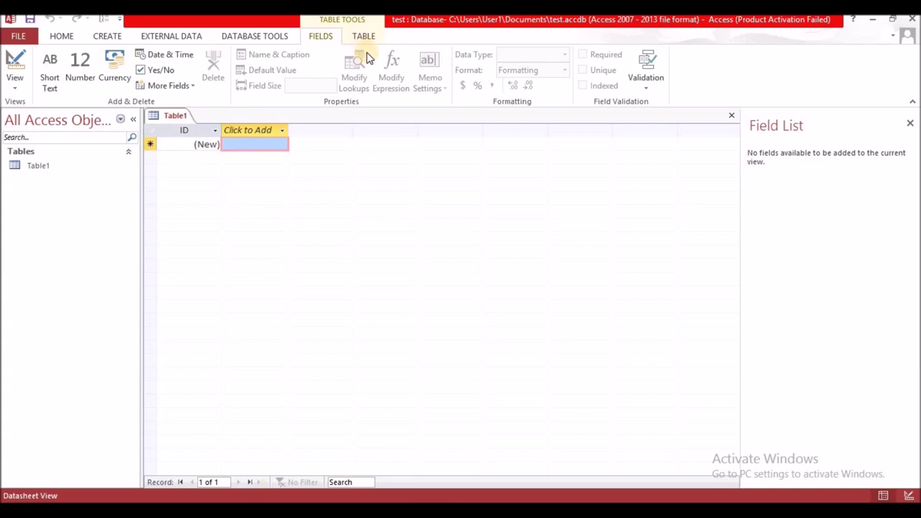
Browse the HOME ribbon commands, then switch to the CREATE ribbon.
left_click(63, 37)
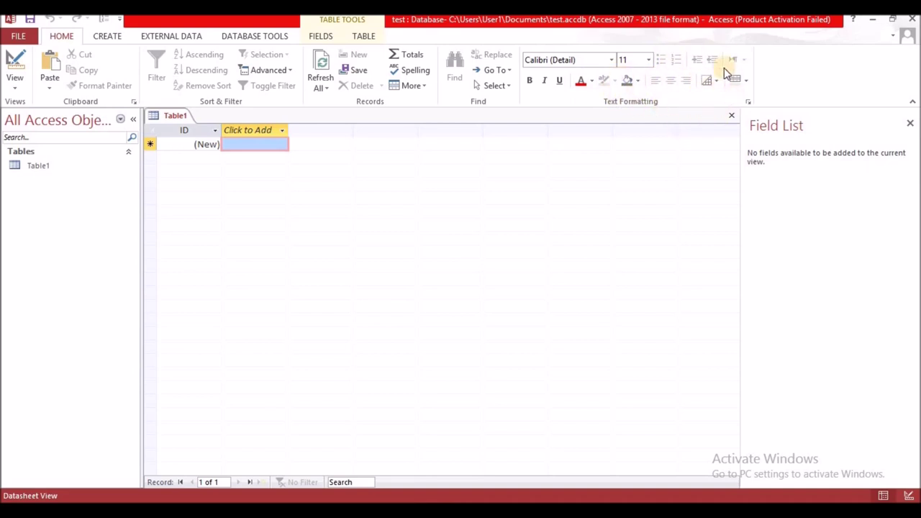
left_click(102, 38)
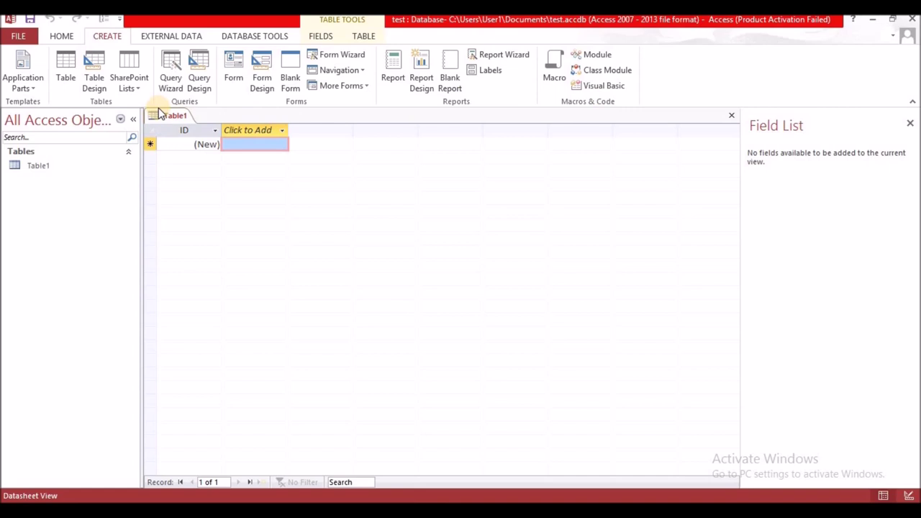
Look over the EXTERNAL DATA ribbon, then switch to DATABASE TOOLS.
left_click(166, 39)
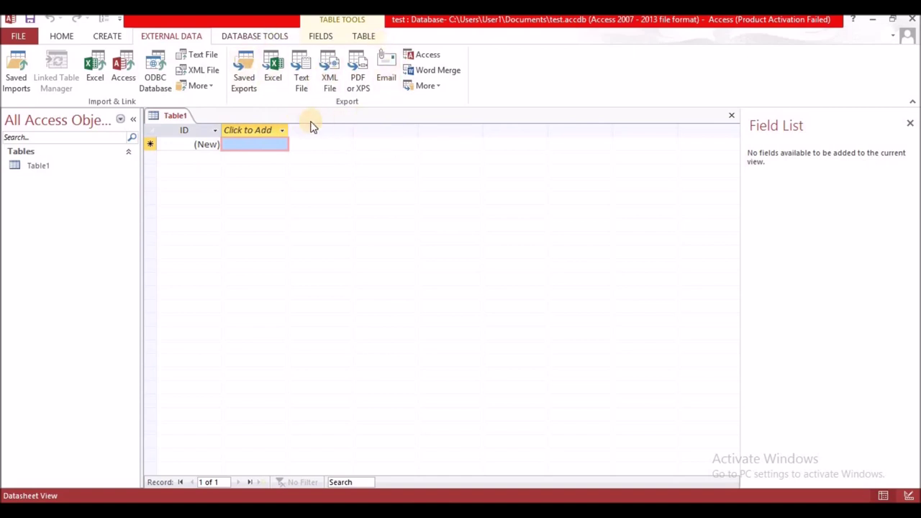
left_click(245, 42)
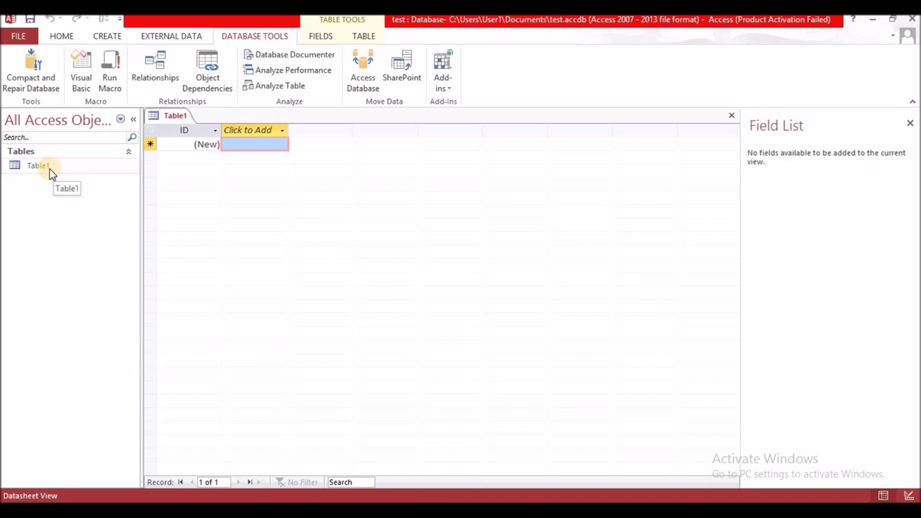
Close Table1 and return to the HOME ribbon.
left_click(731, 121)
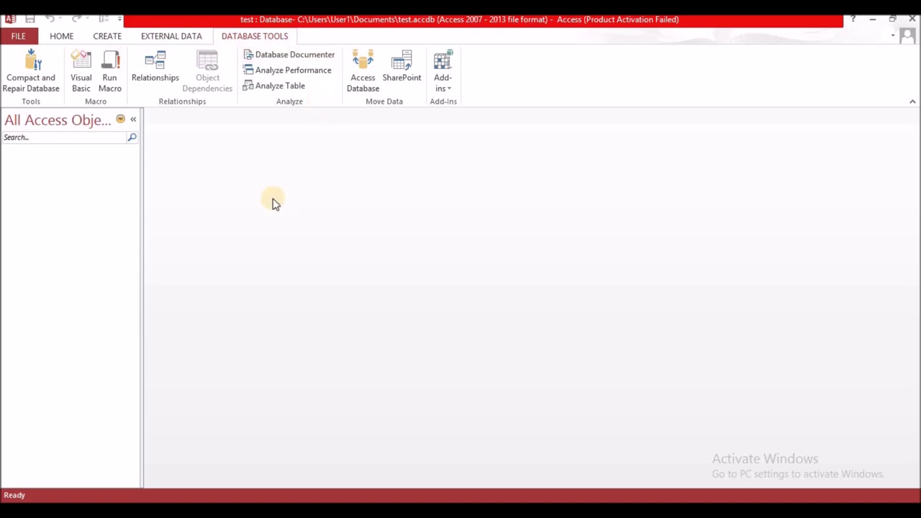
left_click(61, 36)
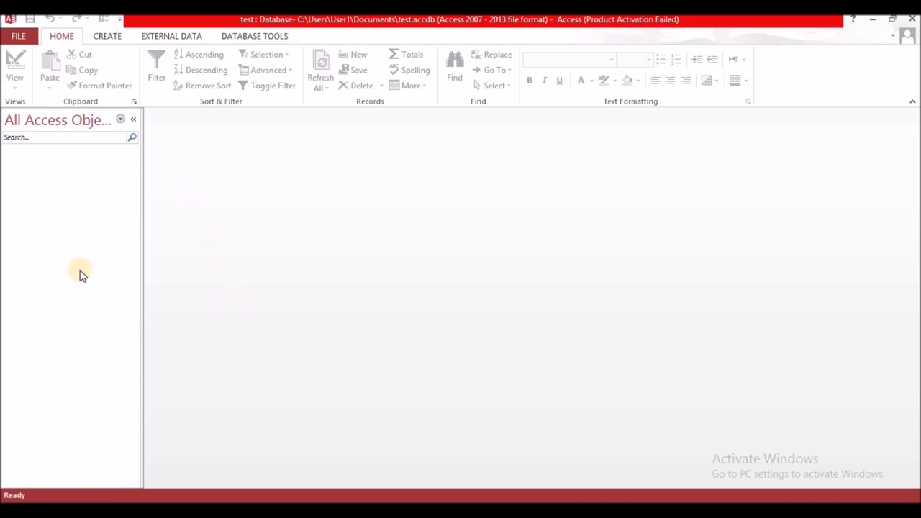
View the navigation pane's grouping options without changing them, then switch to the CREATE ribbon.
left_click(120, 120)
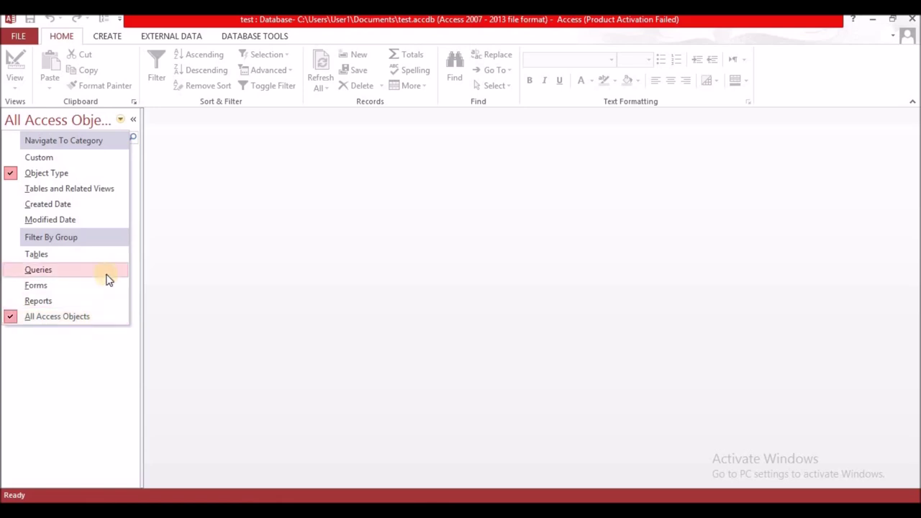
left_click(176, 245)
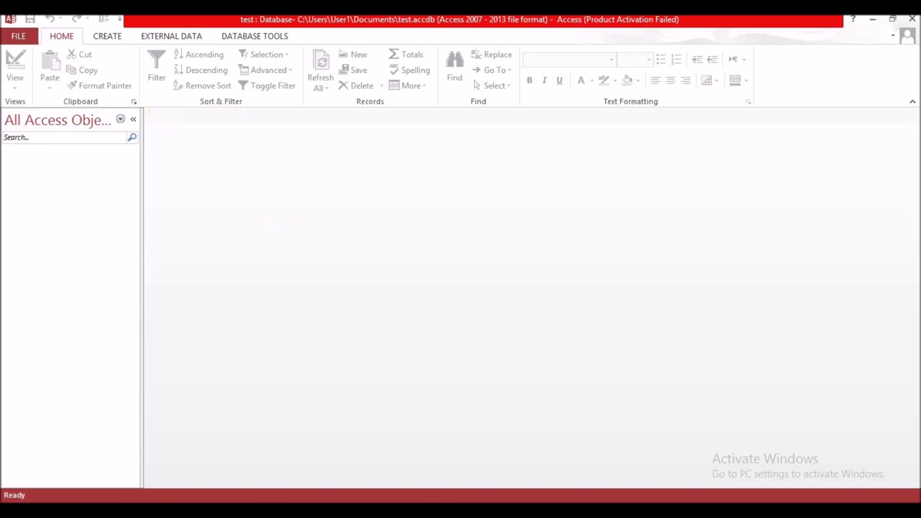
left_click(104, 38)
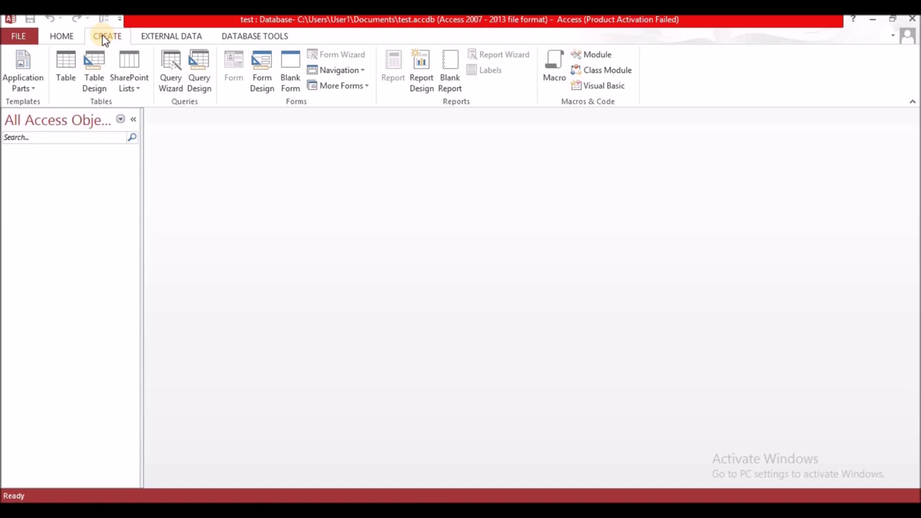
Create a new table in Design view with Table Design.
left_click(96, 72)
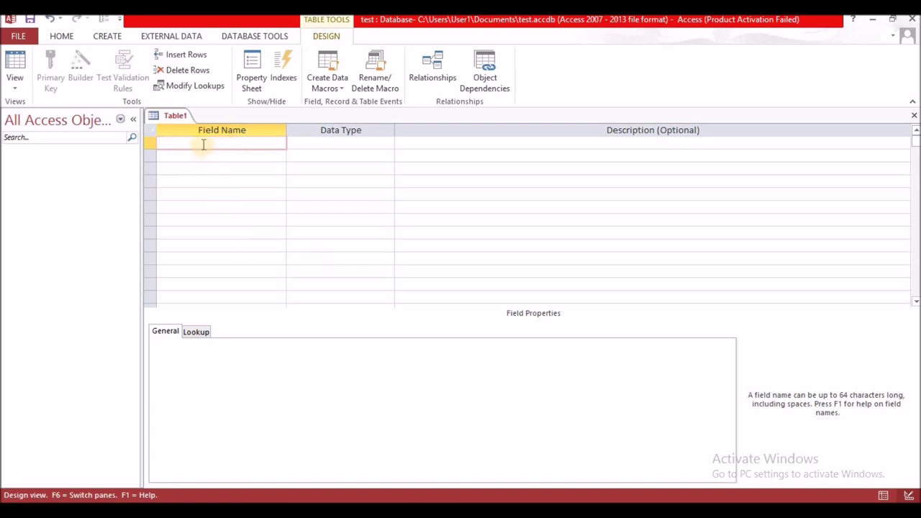
Enter 'Name' as the first field name and accept the reserved-word warning.
type("Name")
left_click(200, 159)
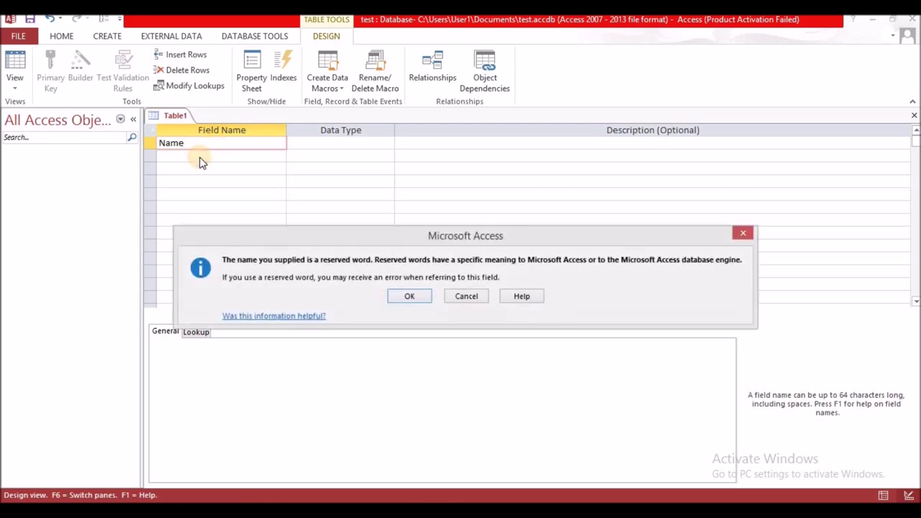
left_click(412, 296)
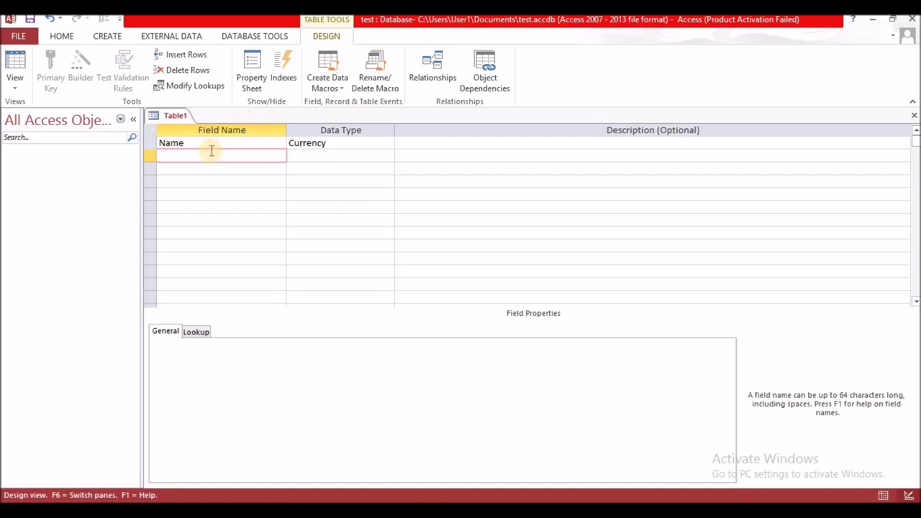
Add the fields Form, Date of birth, Address and Age below Name in the table design.
type("Form")
left_click(192, 166)
type("D")
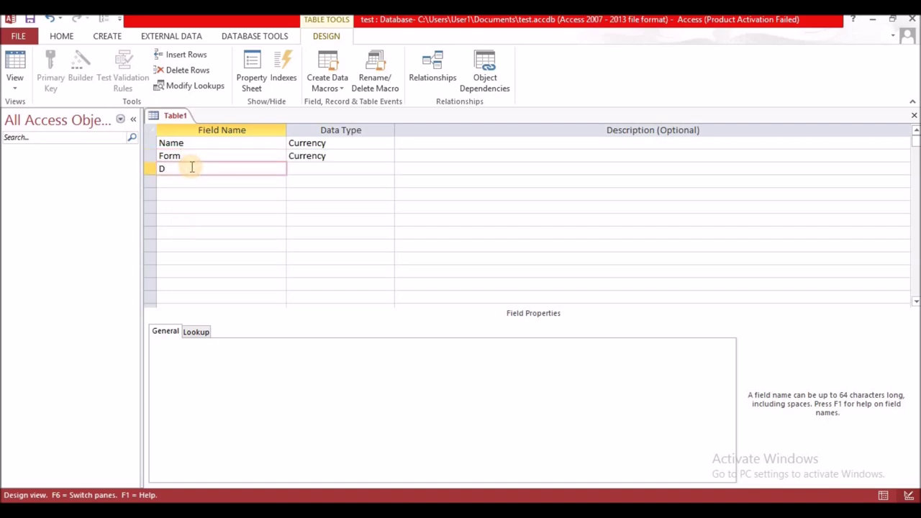
type("ate of birth")
key("BackSpace")
key("BackSpace")
key("BackSpace")
type("irth")
left_click(188, 182)
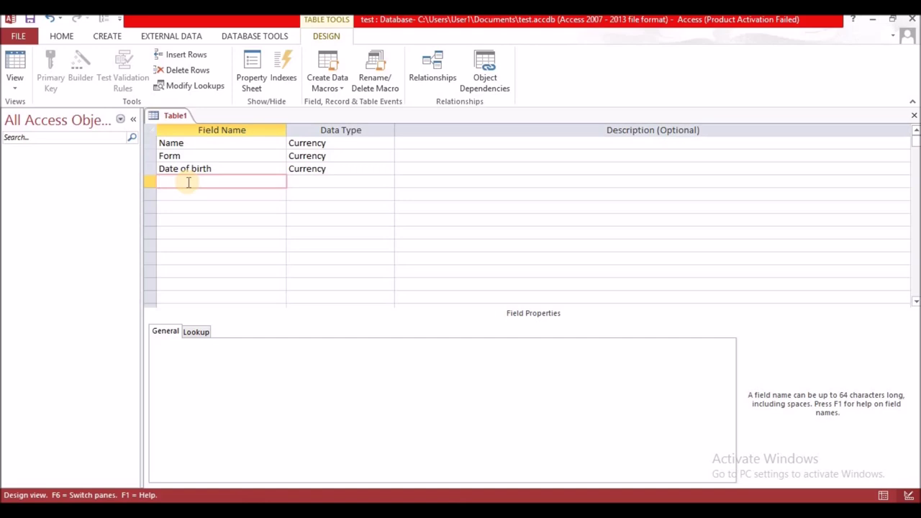
type("Address")
left_click(196, 195)
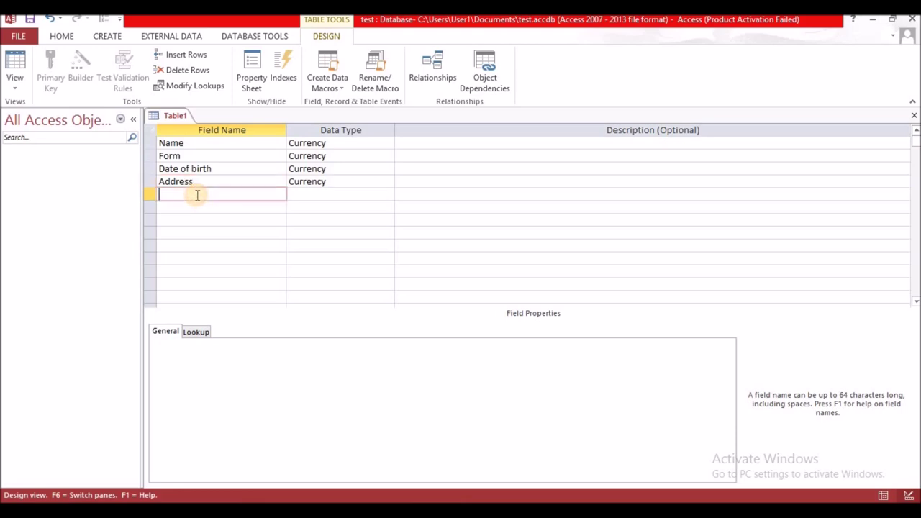
type("A")
type("ge")
left_click(205, 207)
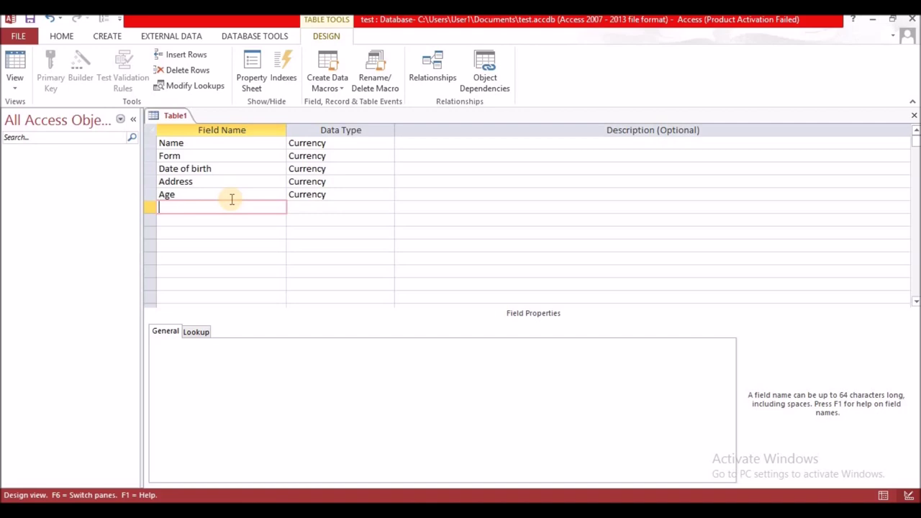
Change the Name field's data type from Currency to Short Text.
left_click(323, 143)
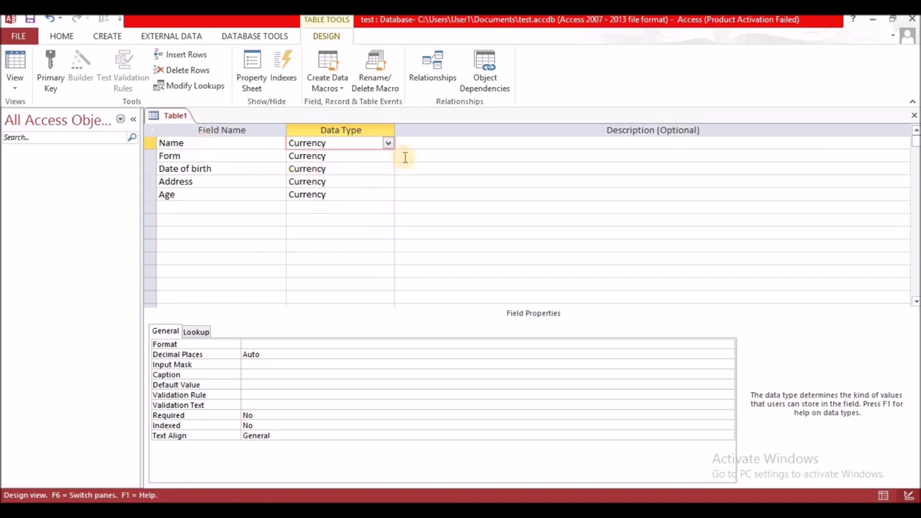
left_click(387, 144)
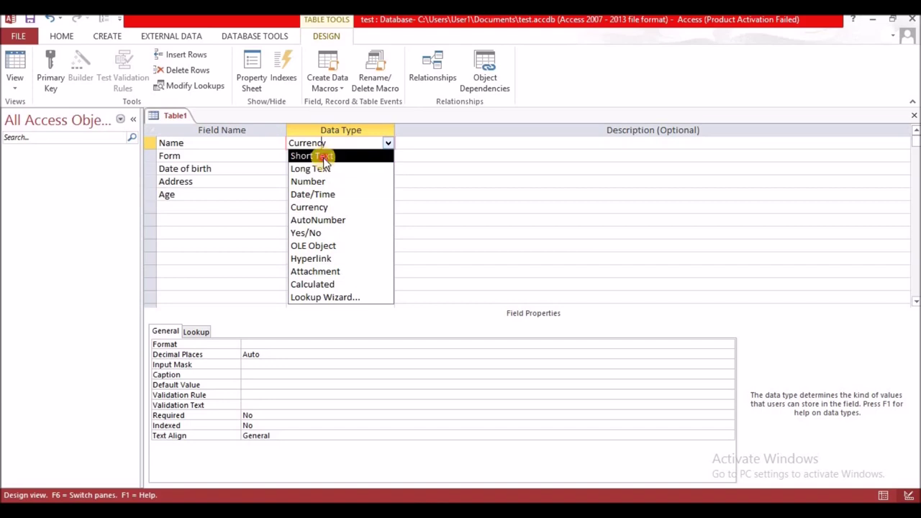
left_click(325, 155)
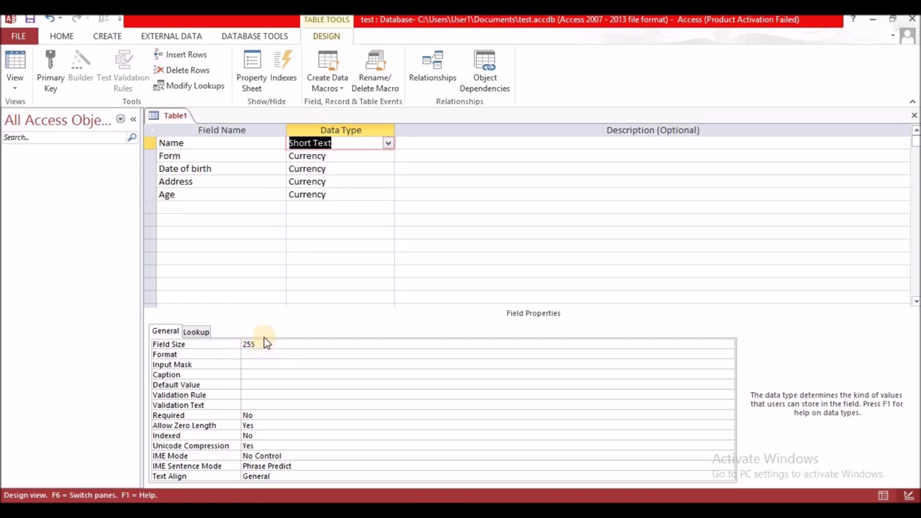
left_click(300, 155)
left_click(386, 155)
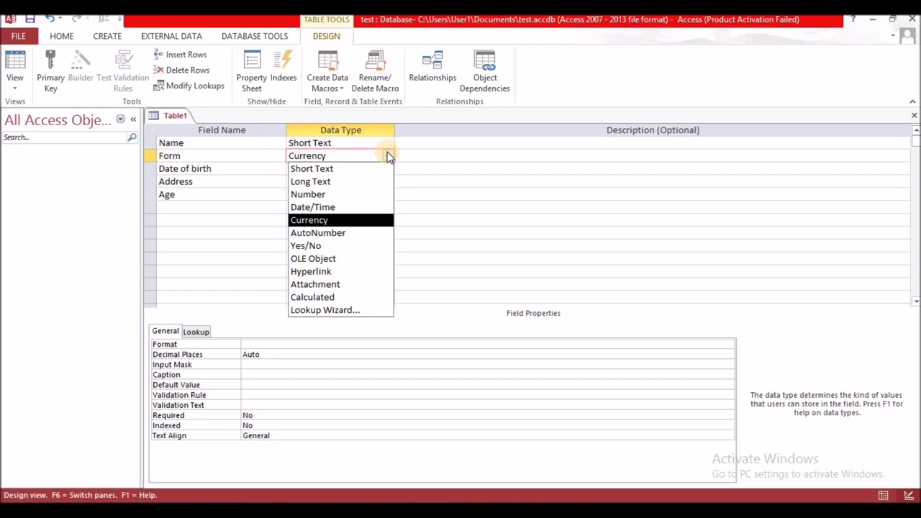
Set Form to Short Text and Date of birth to Date/Time.
left_click(313, 169)
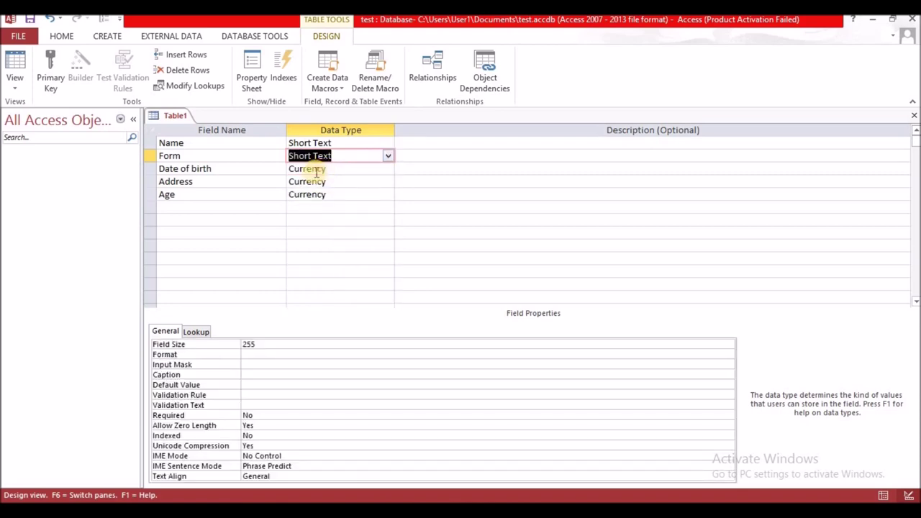
left_click(311, 170)
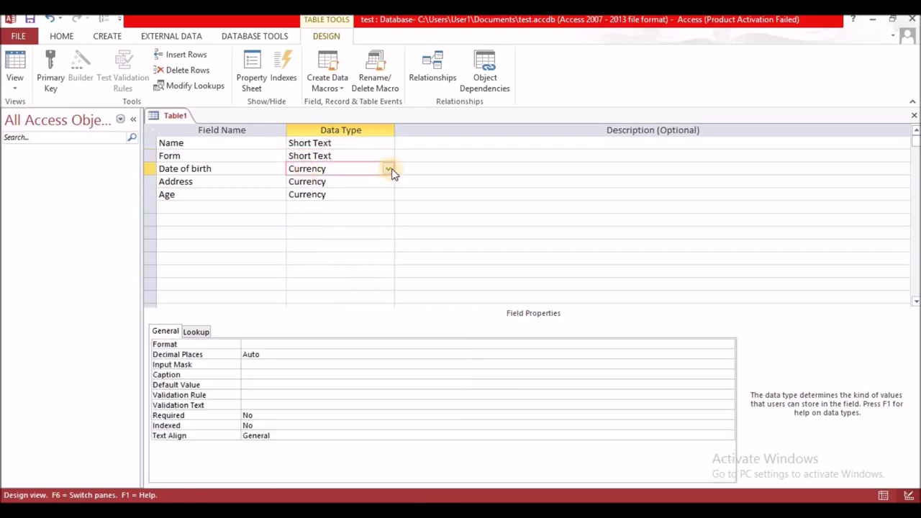
left_click(389, 170)
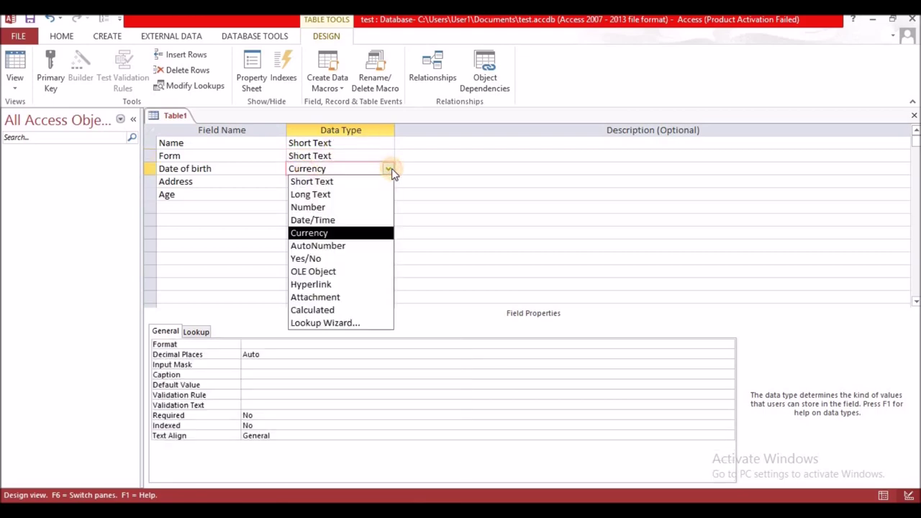
left_click(331, 220)
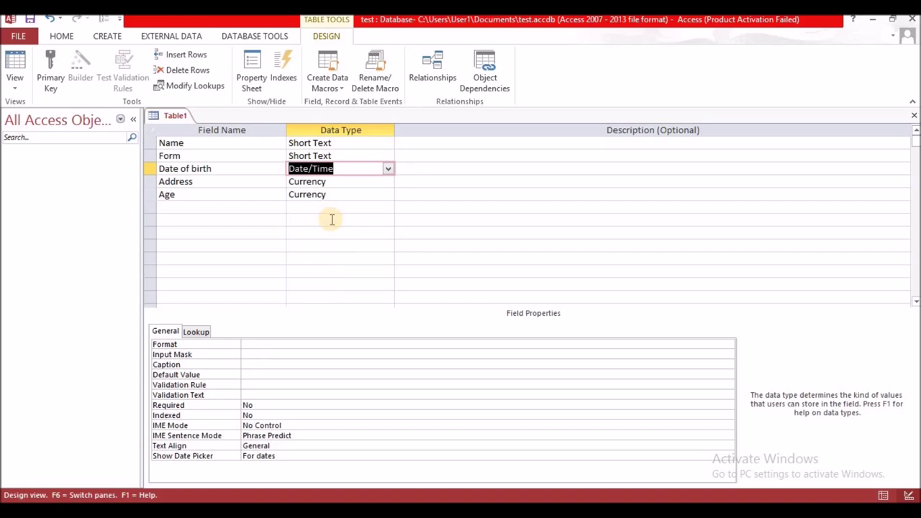
Make the Address field a Long Text field.
left_click(335, 180)
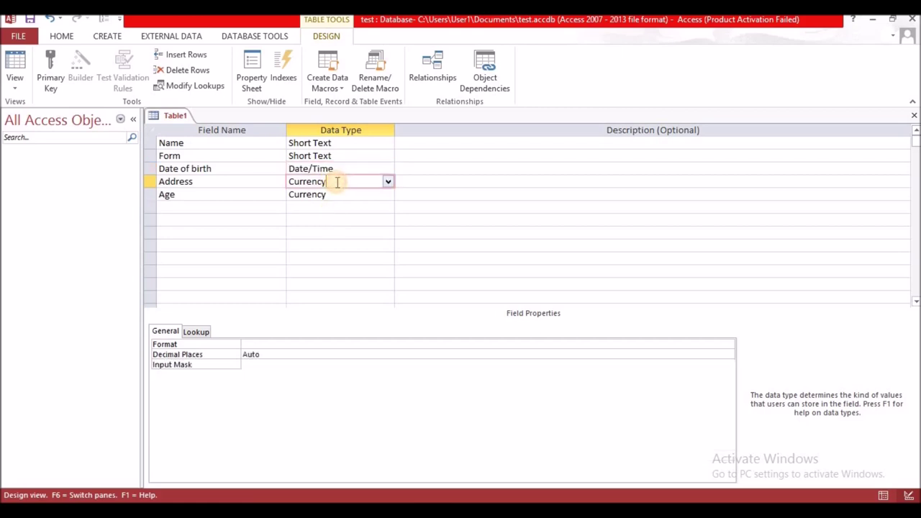
left_click(388, 182)
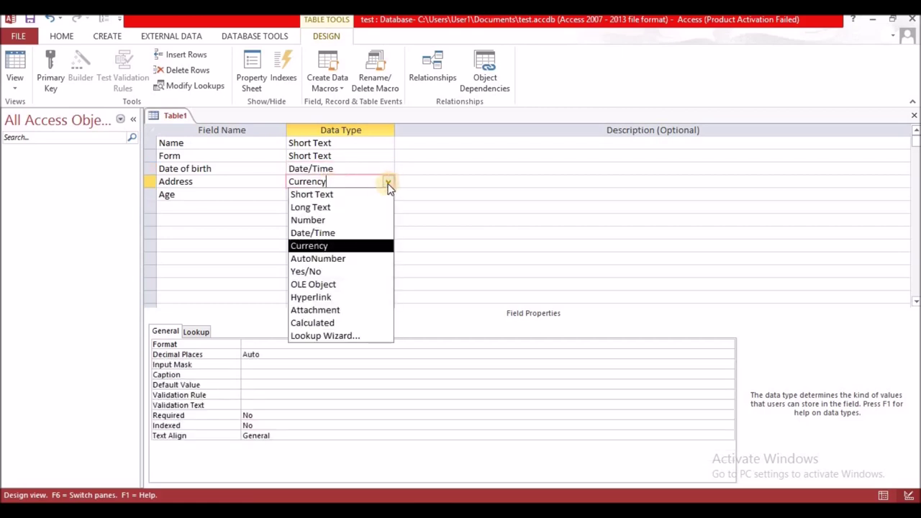
left_click(321, 195)
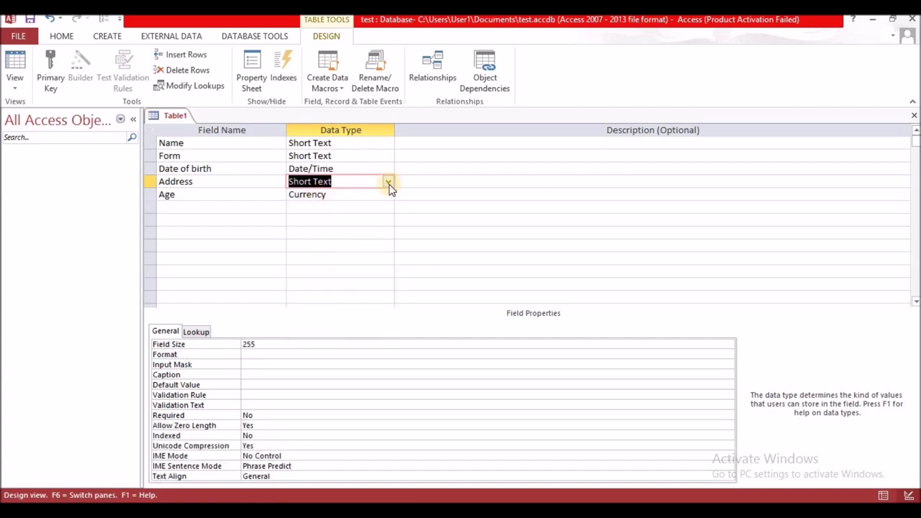
left_click(388, 183)
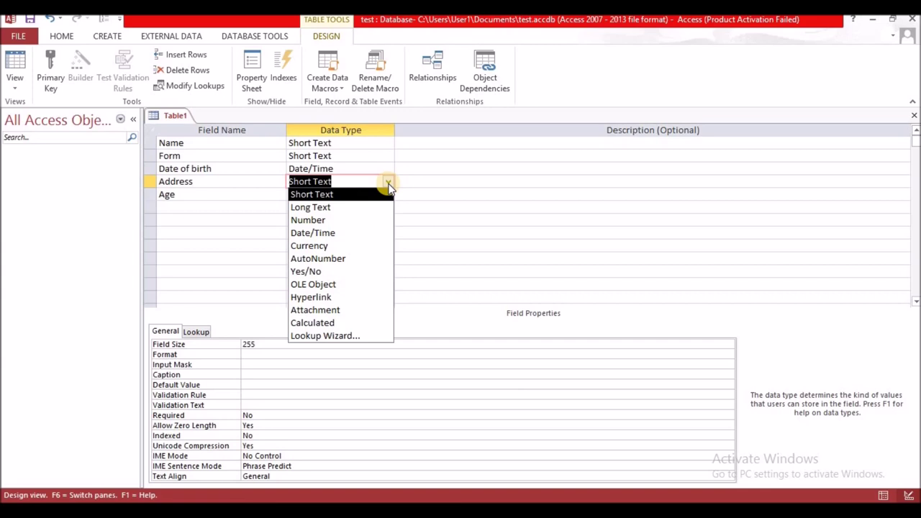
left_click(349, 208)
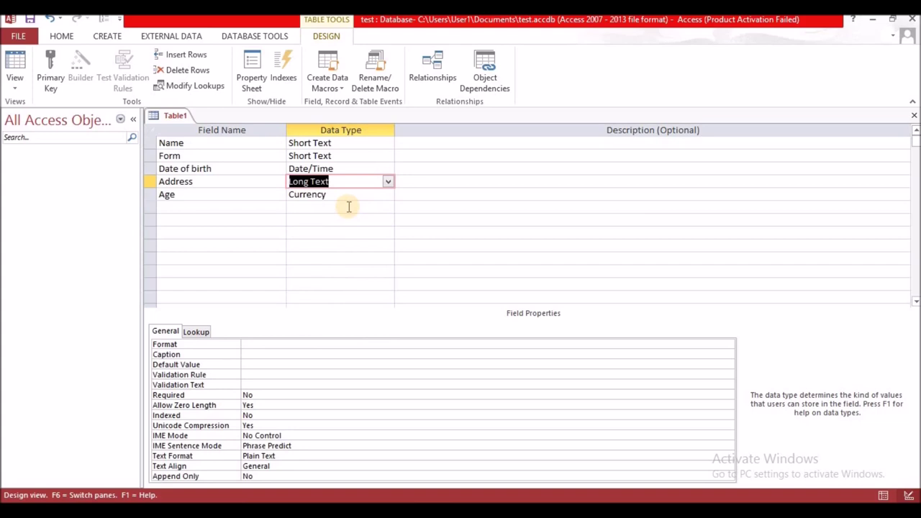
left_click(349, 208)
left_click(331, 195)
left_click(388, 196)
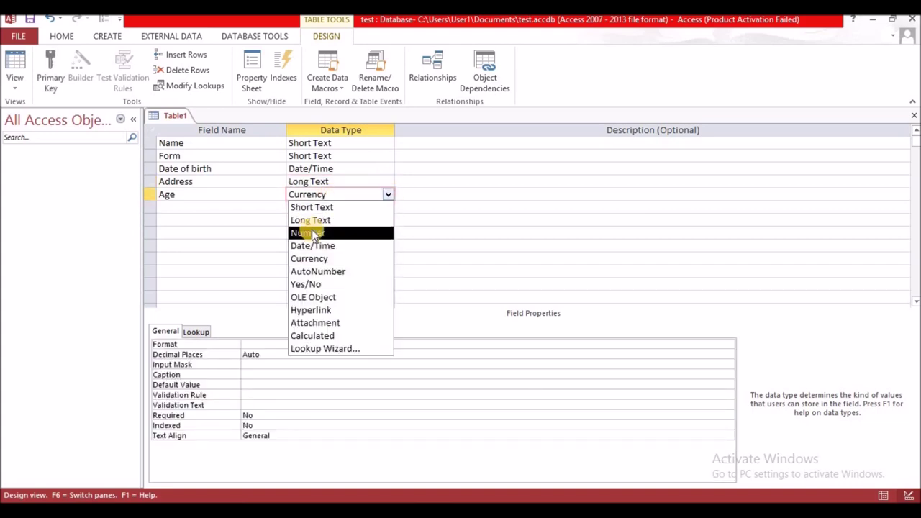
Set the Age field's data type to Number.
left_click(310, 231)
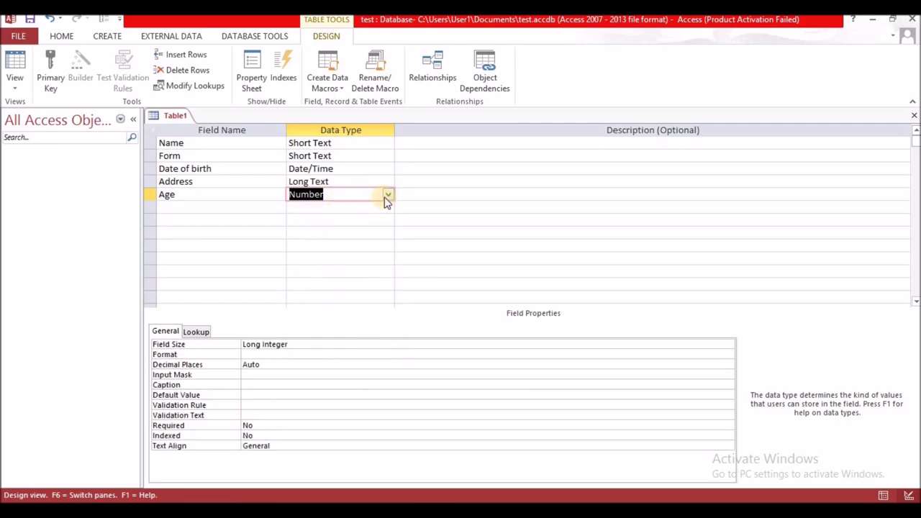
left_click(388, 196)
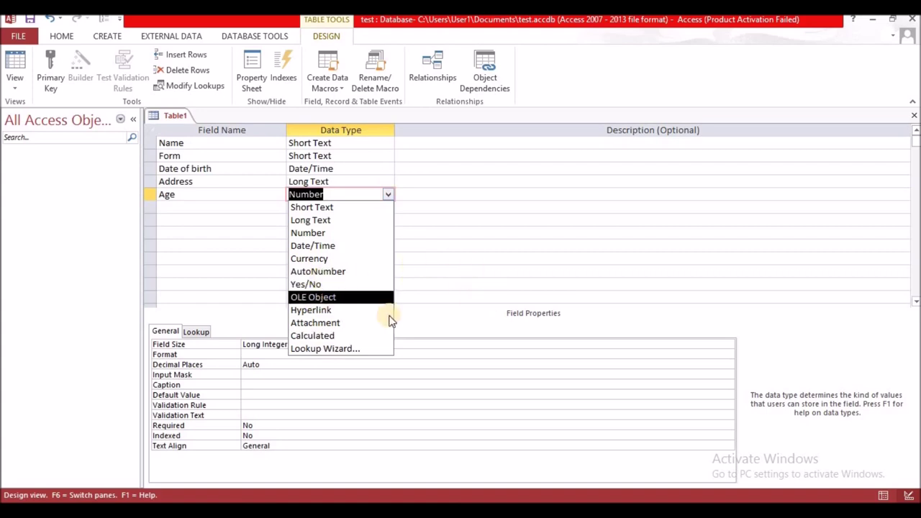
left_click(442, 249)
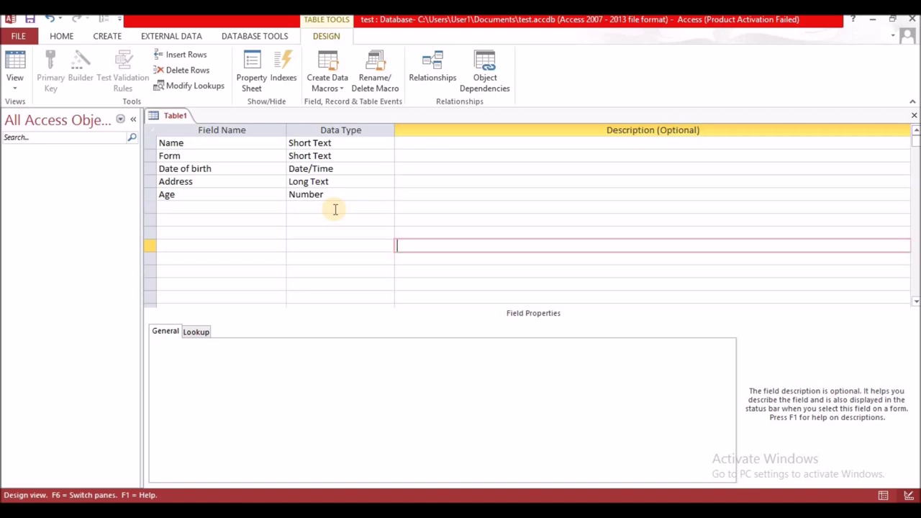
Add a sixth field named 'Stduent Id' in the row below Age.
left_click(205, 206)
type("Stdu")
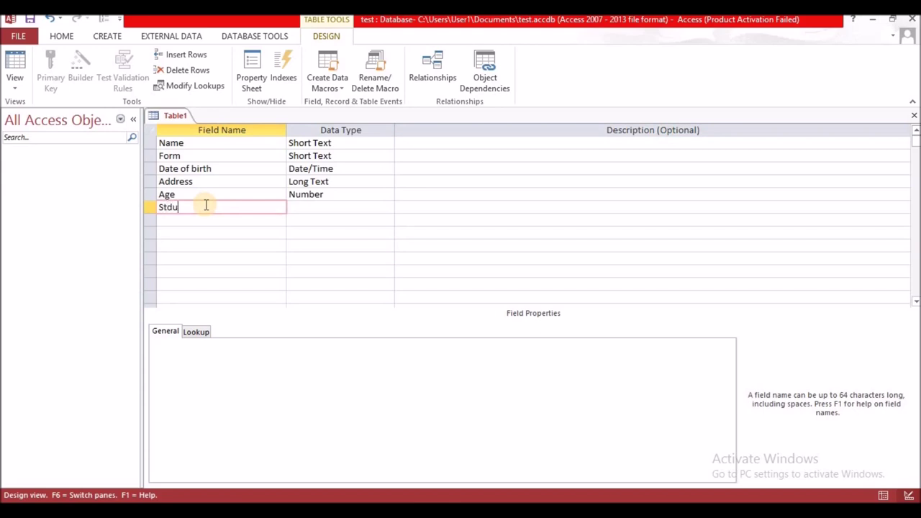
type("ent Id")
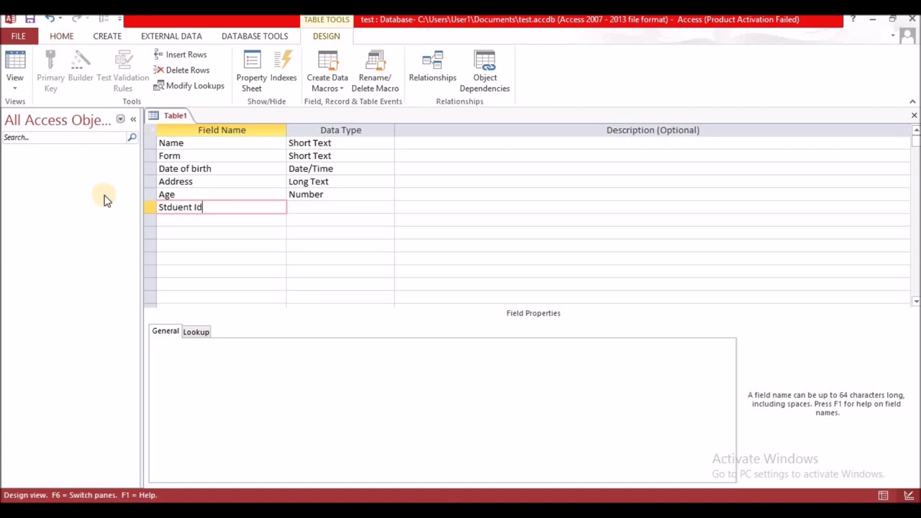
left_click(180, 219)
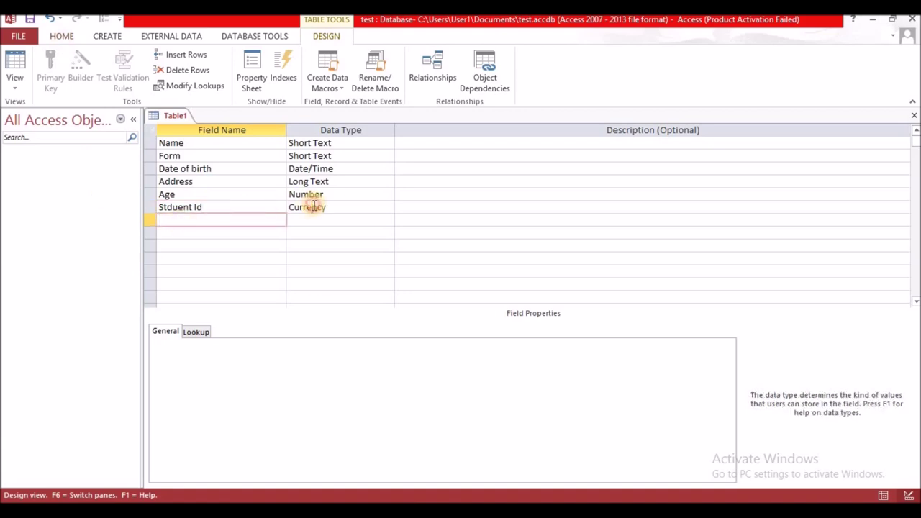
left_click(314, 206)
Set the new field to AutoNumber and correct its name from 'Stduent Id' to 'Student Id'.
left_click(387, 207)
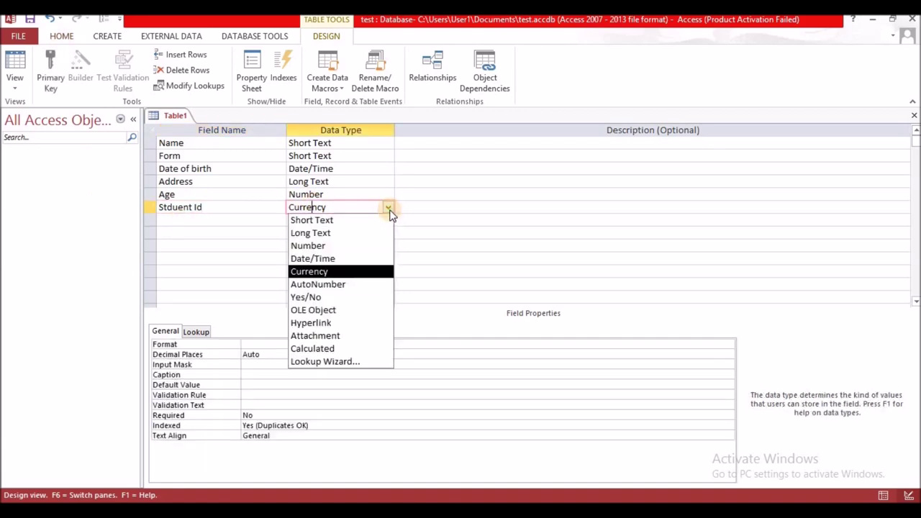
left_click(318, 284)
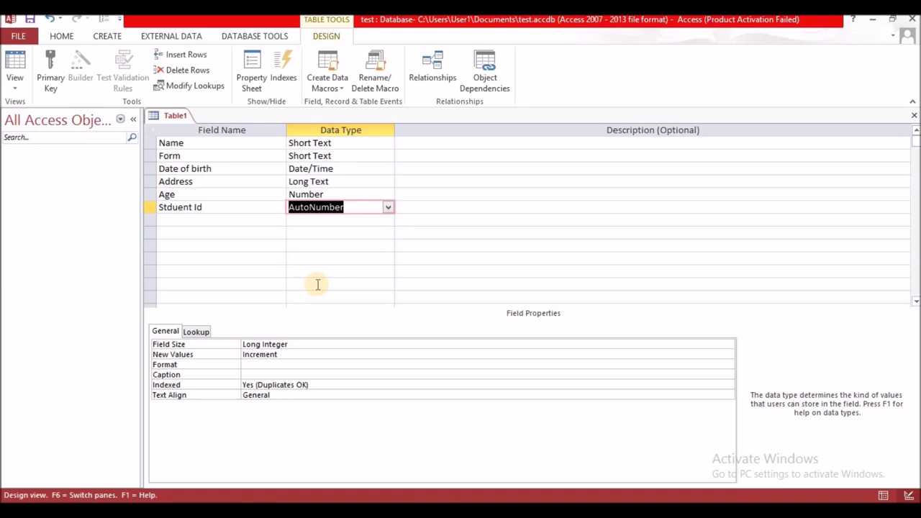
left_click(173, 209)
key("BackSpace")
key("Right")
type("d")
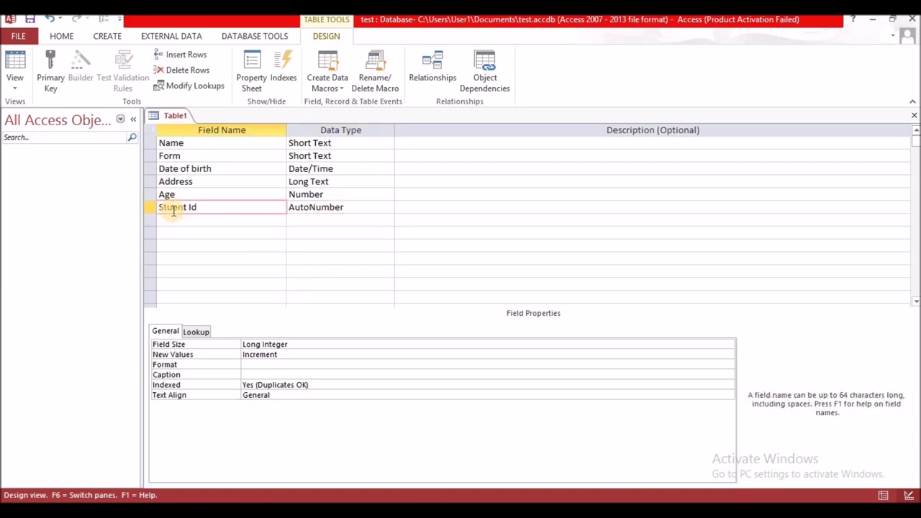
left_click(202, 255)
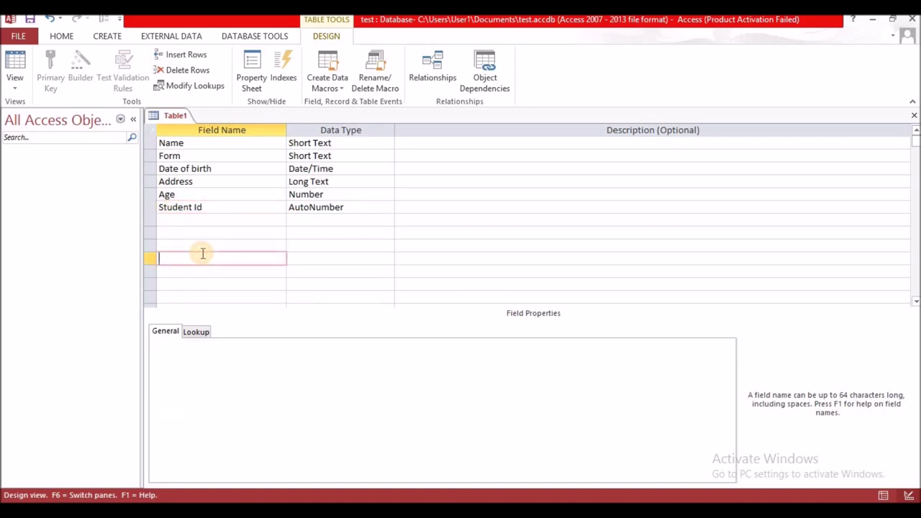
left_click(170, 208)
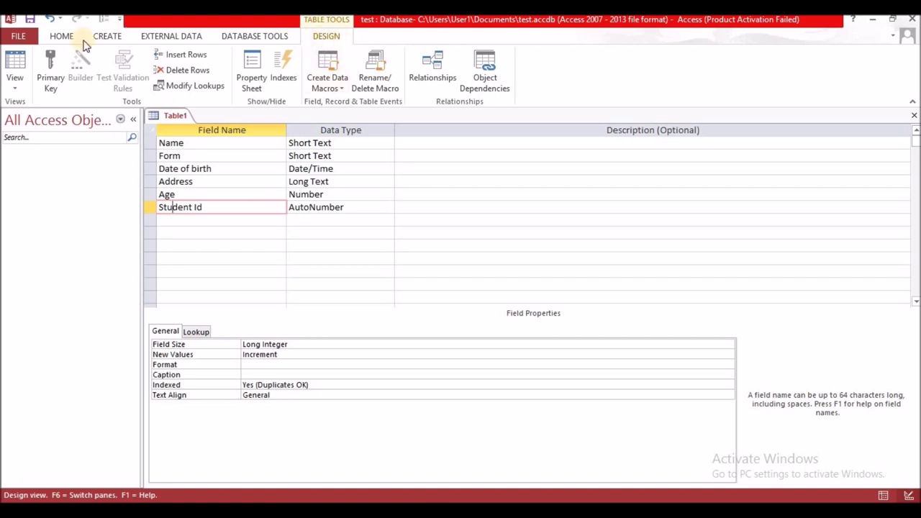
left_click(52, 83)
Set the Student Id row as Table1's primary key.
left_click(149, 208)
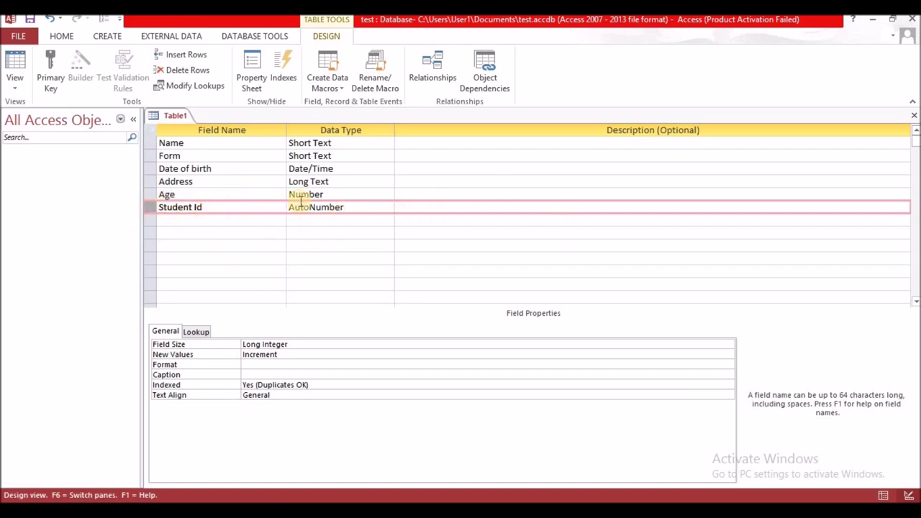
right_click(156, 206)
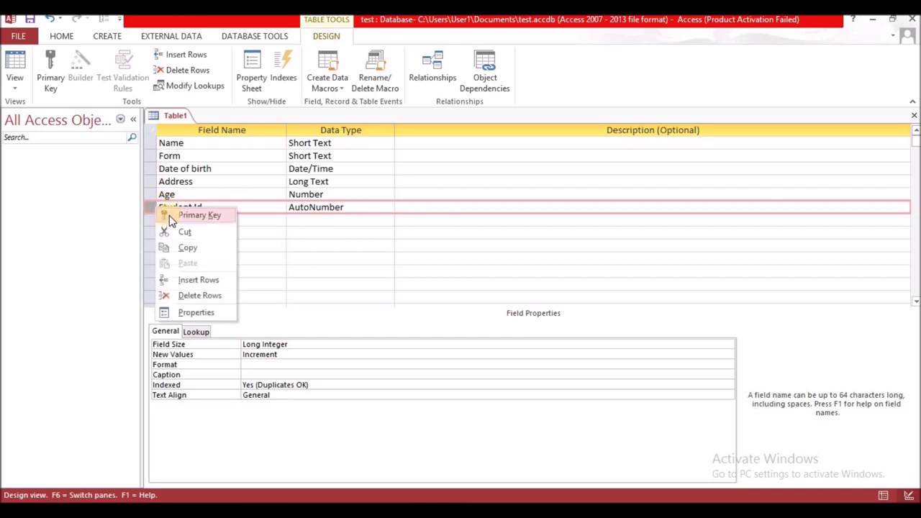
left_click(188, 216)
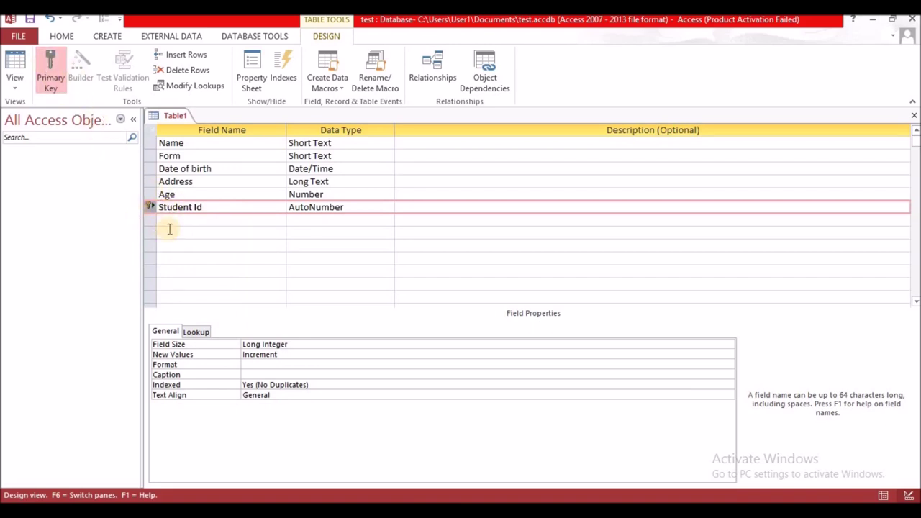
left_click(177, 231)
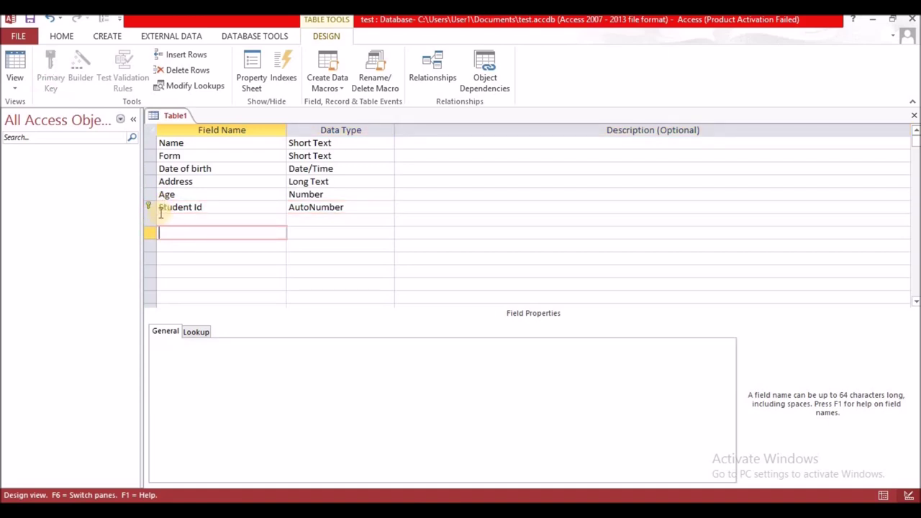
left_click(153, 181)
right_click(153, 182)
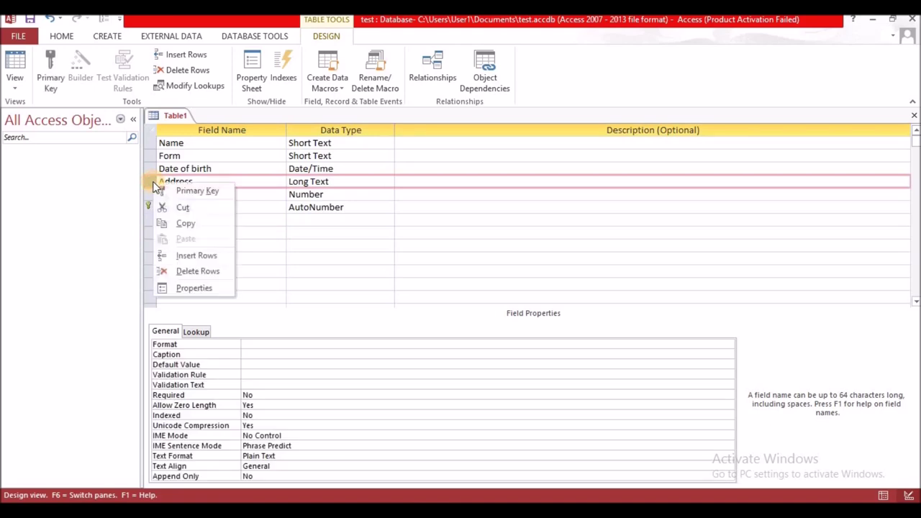
left_click(173, 189)
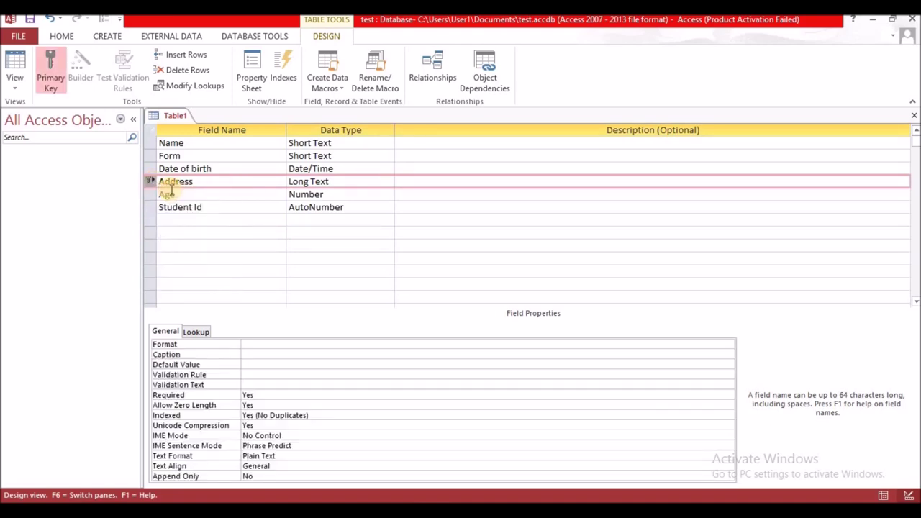
left_click(150, 208)
right_click(150, 209)
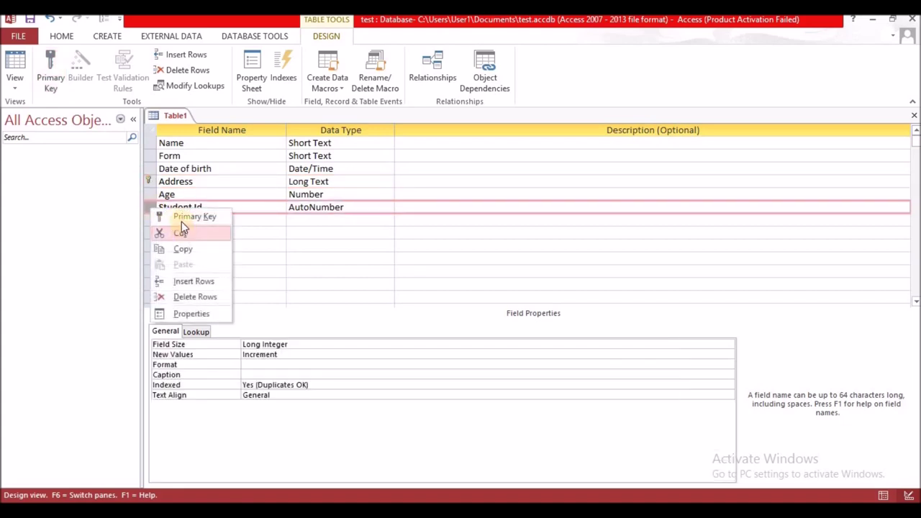
left_click(182, 218)
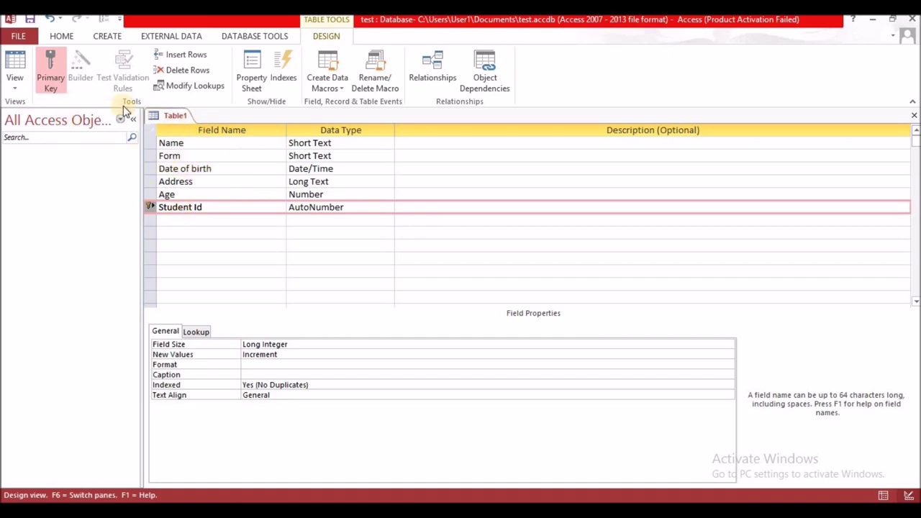
Save Table1 as a table named 'Student info'.
right_click(179, 120)
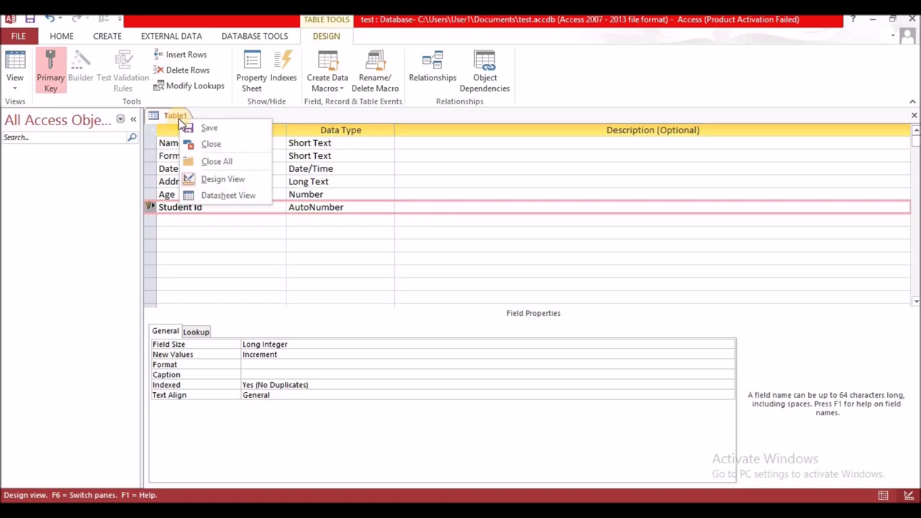
left_click(205, 129)
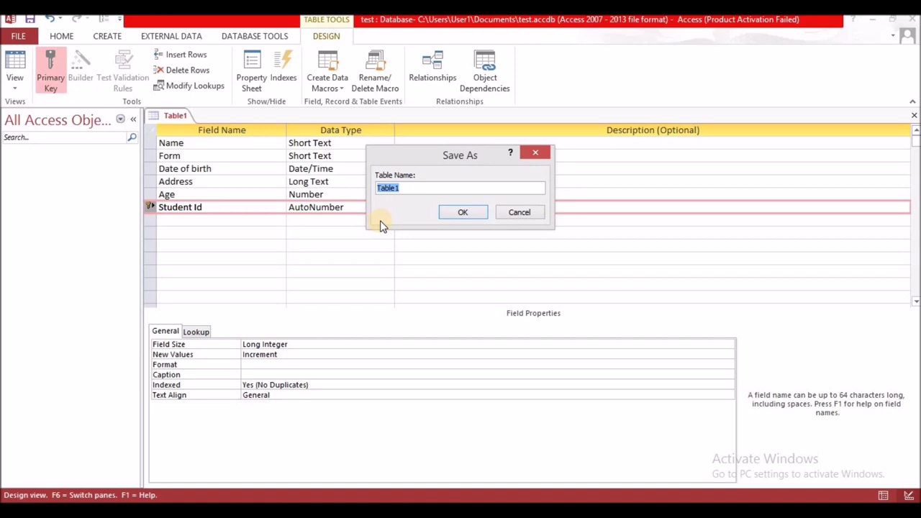
type("Studne")
type("t info")
left_click(463, 212)
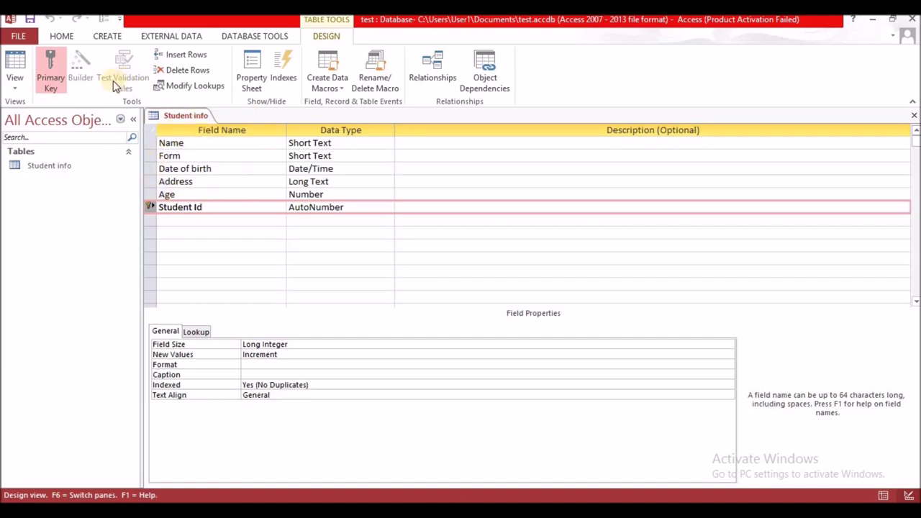
Switch the Student info table from Design view to Datasheet View.
left_click(13, 90)
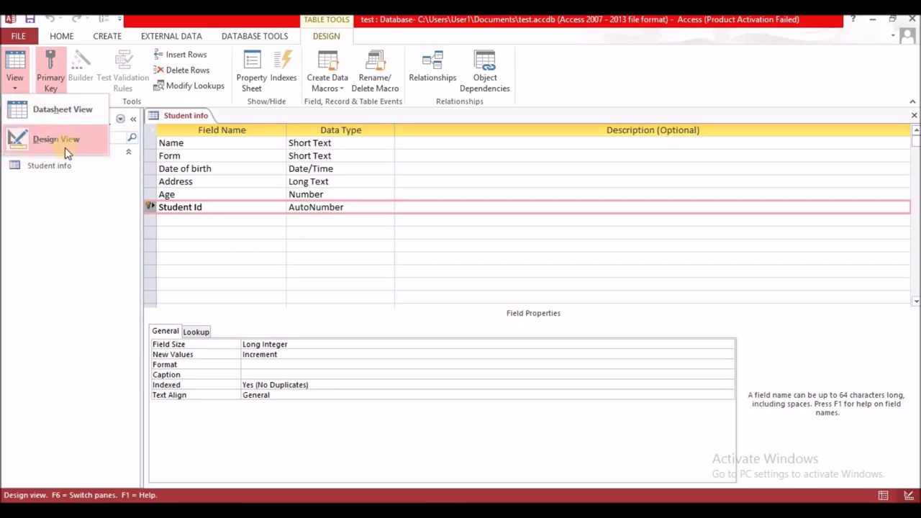
left_click(39, 114)
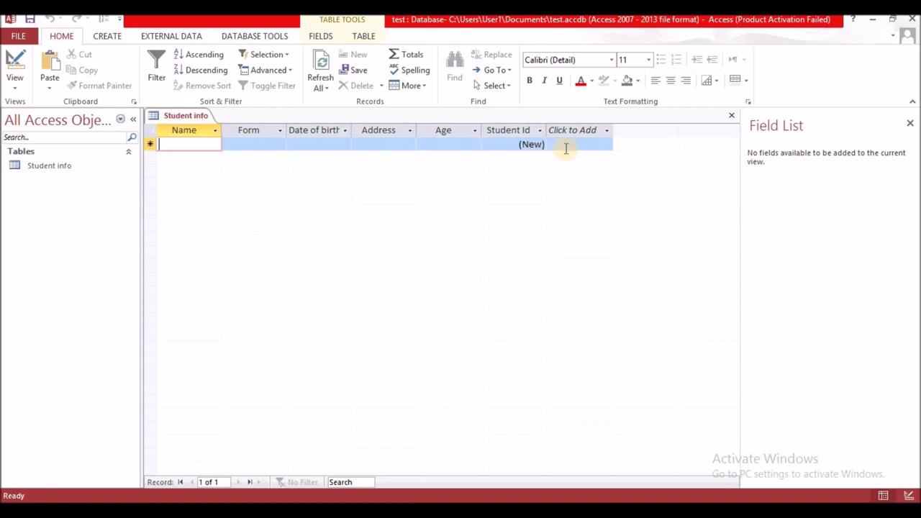
Move the Student Id column to the far left, ahead of Name.
left_click(512, 131)
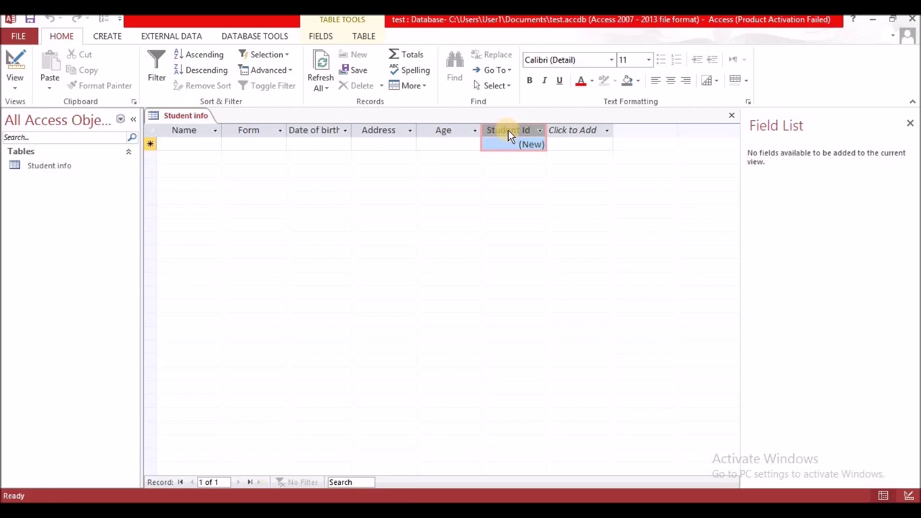
left_click_drag(508, 133, 180, 141)
left_click(285, 207)
left_click(285, 207)
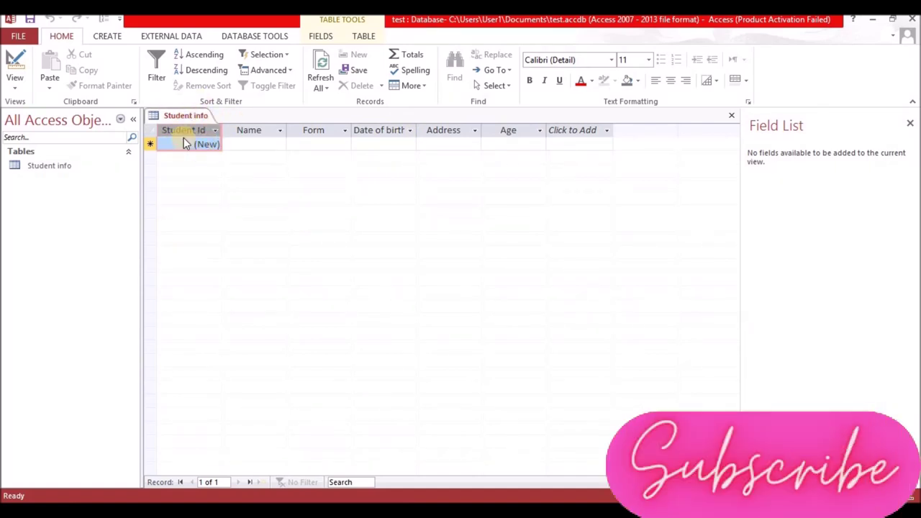
Enter the first student's full name in the Name cell, fixing typos.
left_click(243, 147)
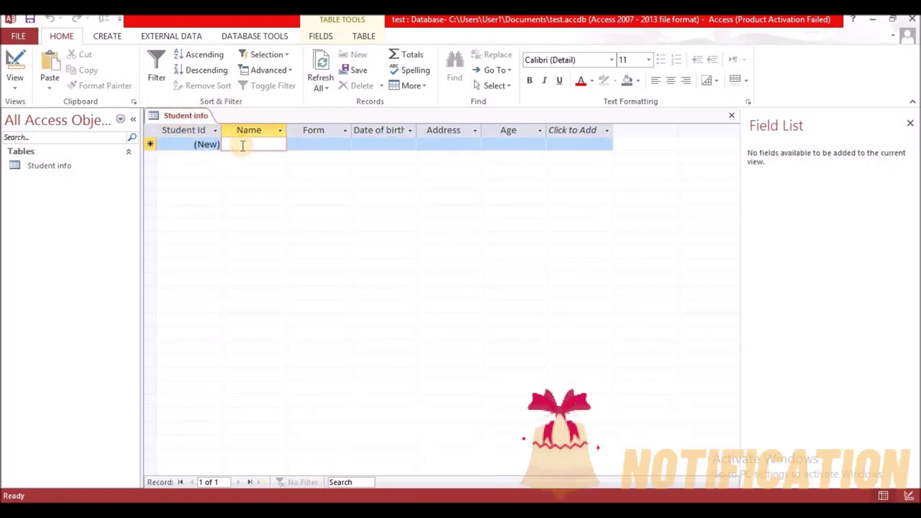
type("Joh")
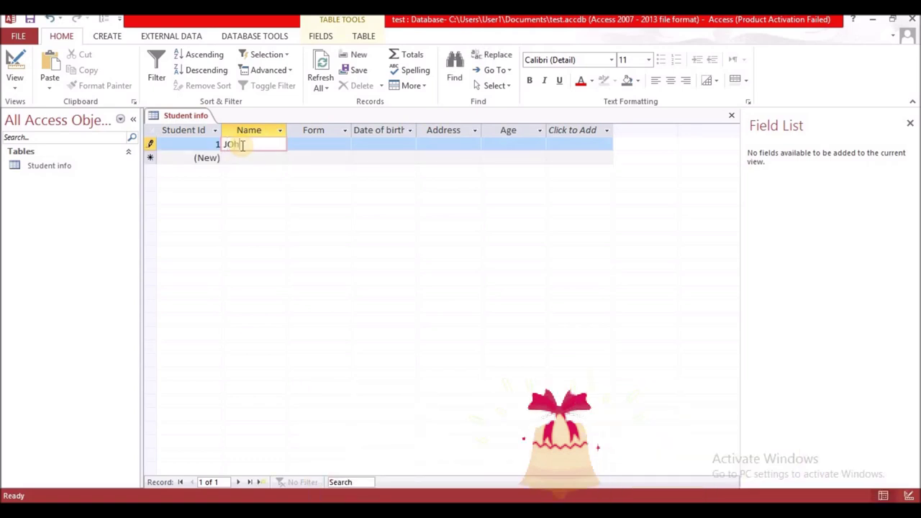
key("BackSpace")
key("BackSpace")
type("oh")
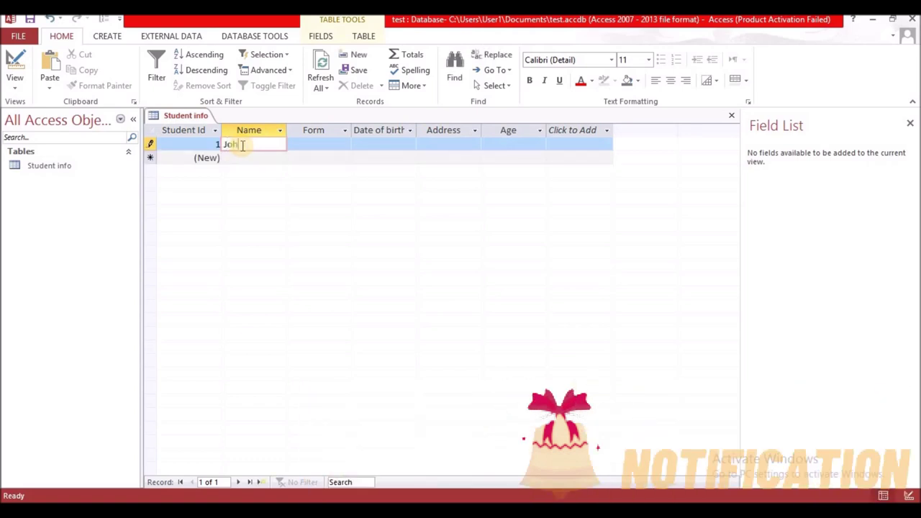
type("n Doe")
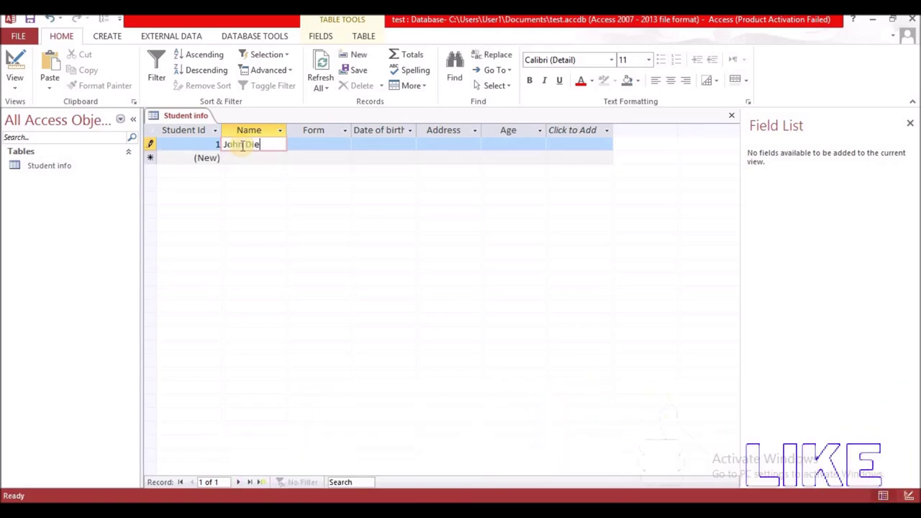
key("BackSpace")
key("BackSpace")
type("oe")
key("Tab")
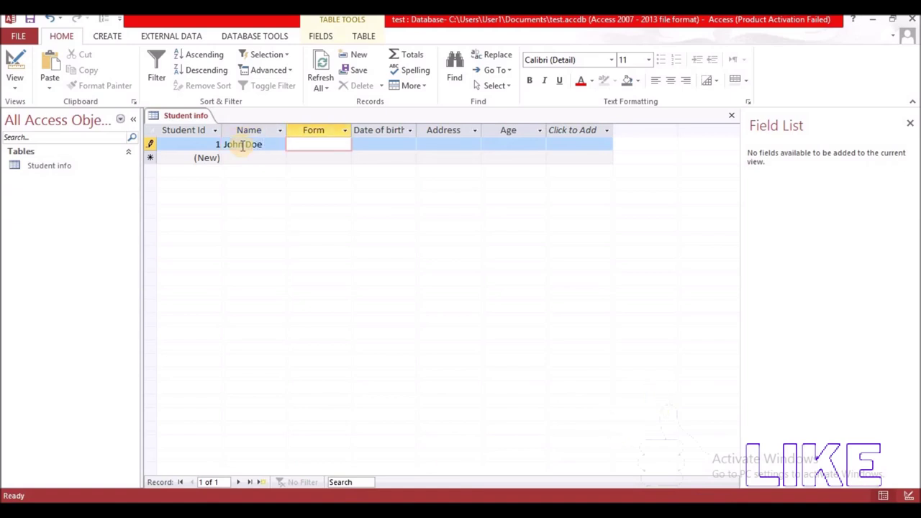
Enter 7G as the first student's Form.
type("7G")
key("BackSpace")
type("G")
key("Tab")
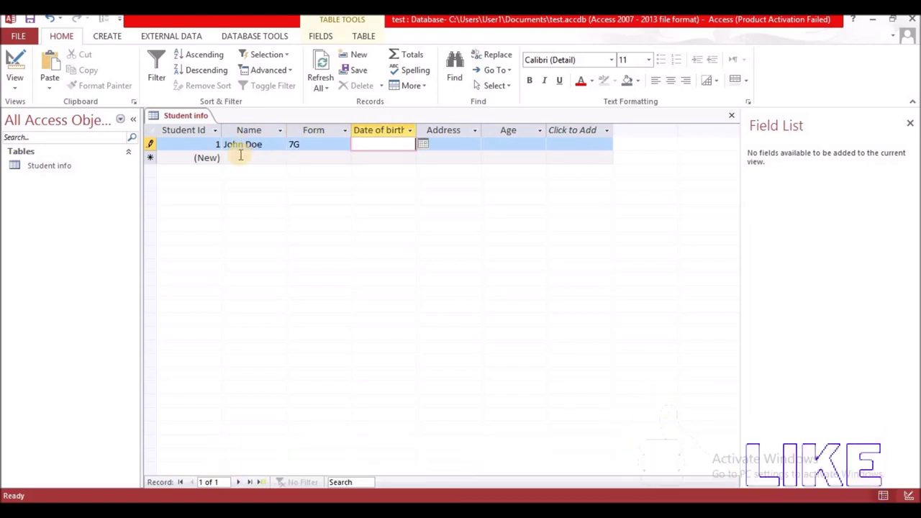
Pick 11/29/2020 from the date picker as the first student's date of birth.
left_click(424, 146)
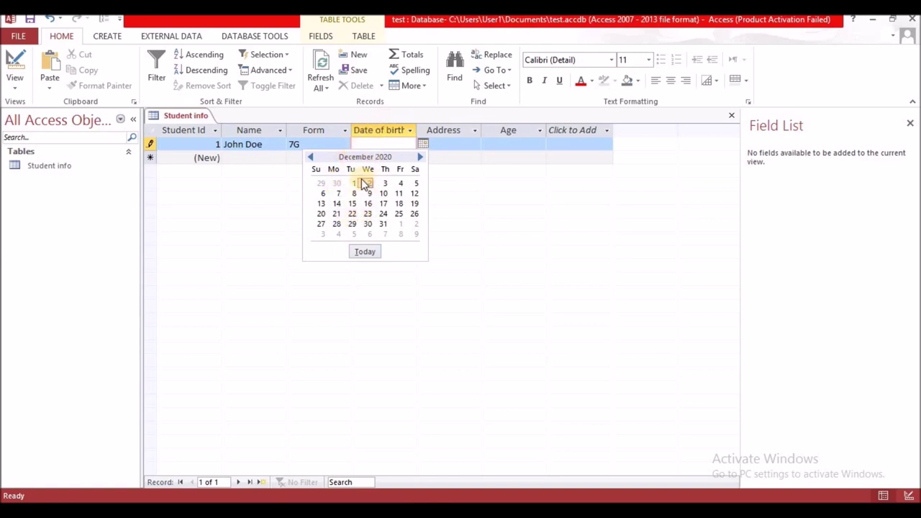
left_click(321, 184)
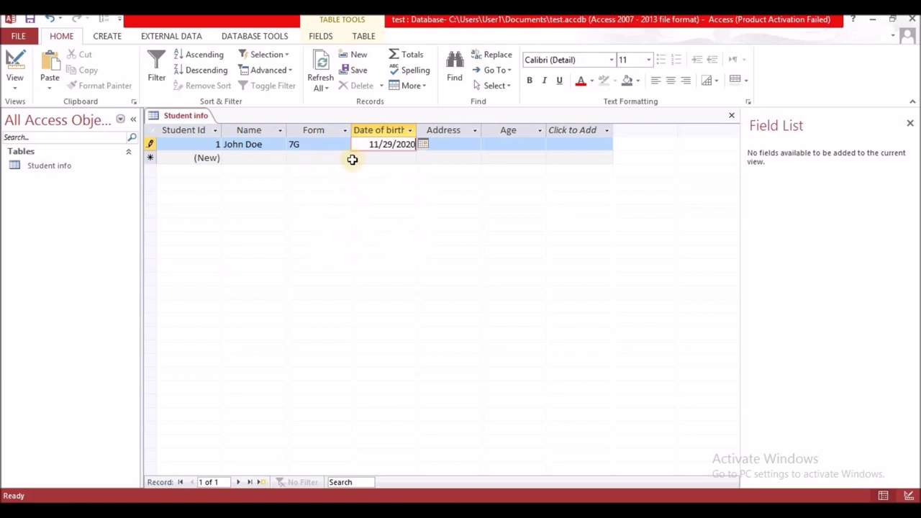
left_click(450, 144)
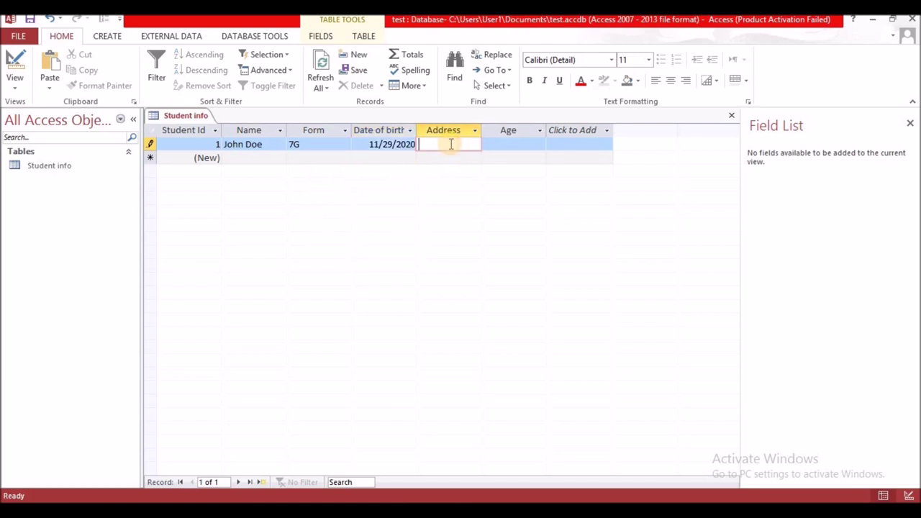
Enter the first student's address in the Address cell and commit it.
type("Trin")
type("bago")
type("am")
type("as, Jama")
type("ica")
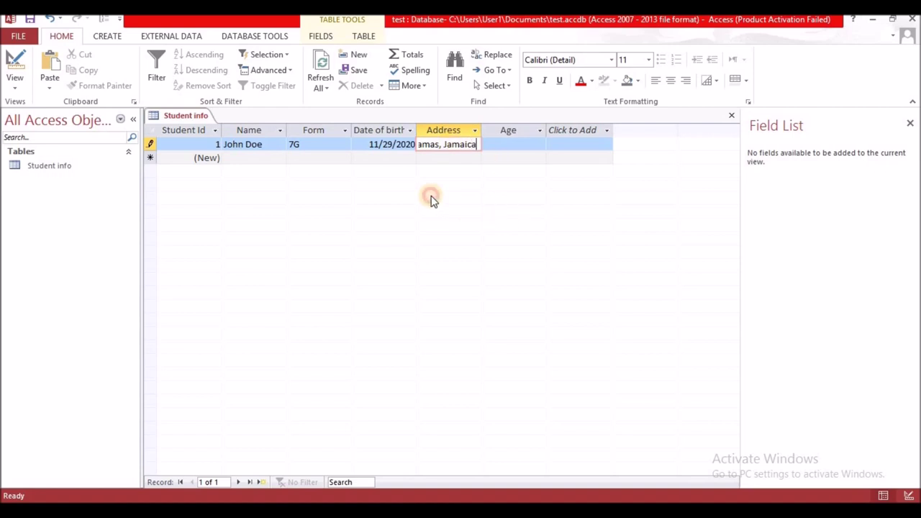
left_click(510, 143)
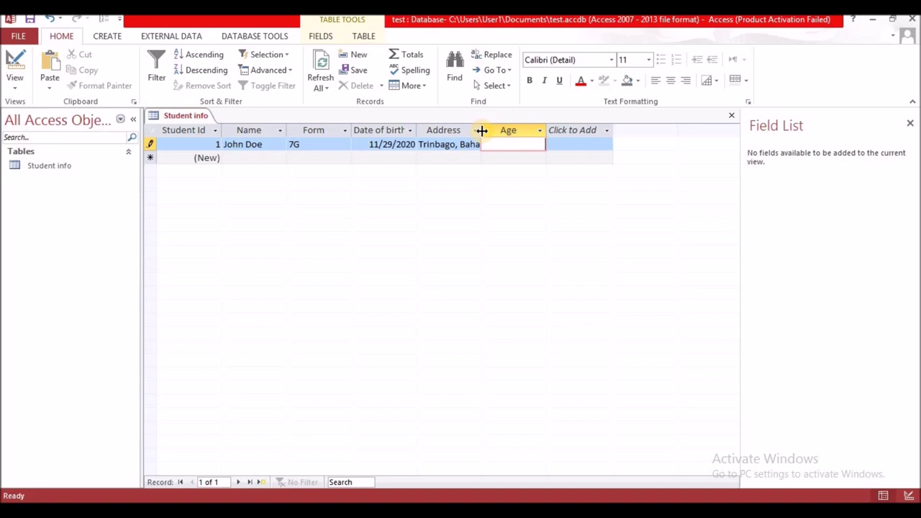
Widen the Address column and set the first student's Age to 2 instead of the rejected 'two'.
left_click_drag(481, 130, 545, 130)
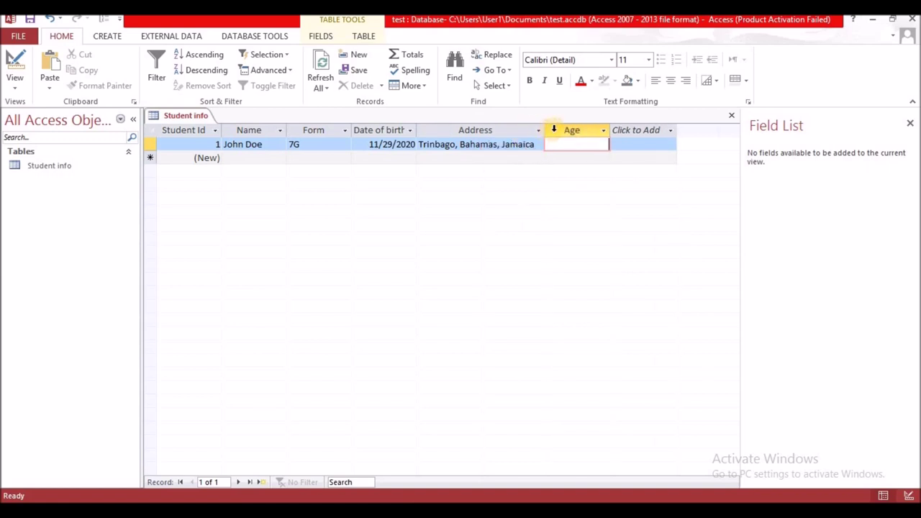
left_click(559, 144)
type("two")
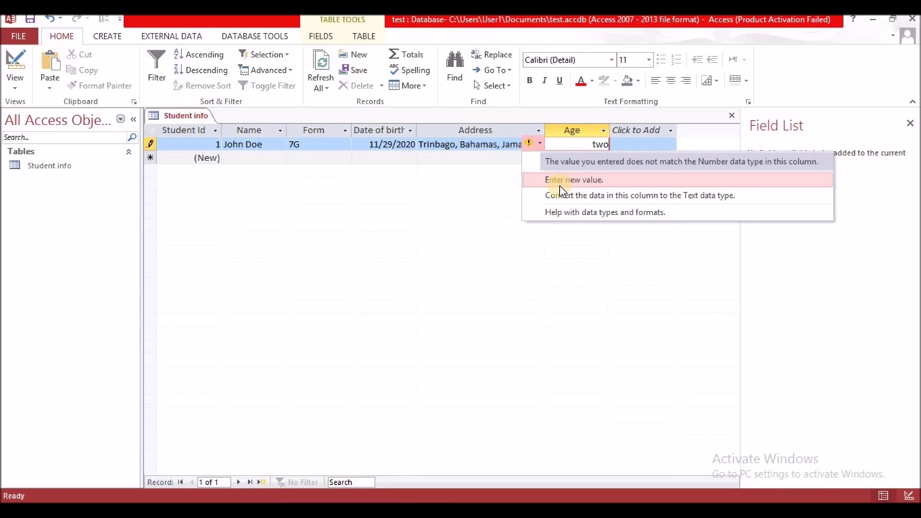
left_click(592, 144)
key("BackSpace")
key("BackSpace")
key("BackSpace")
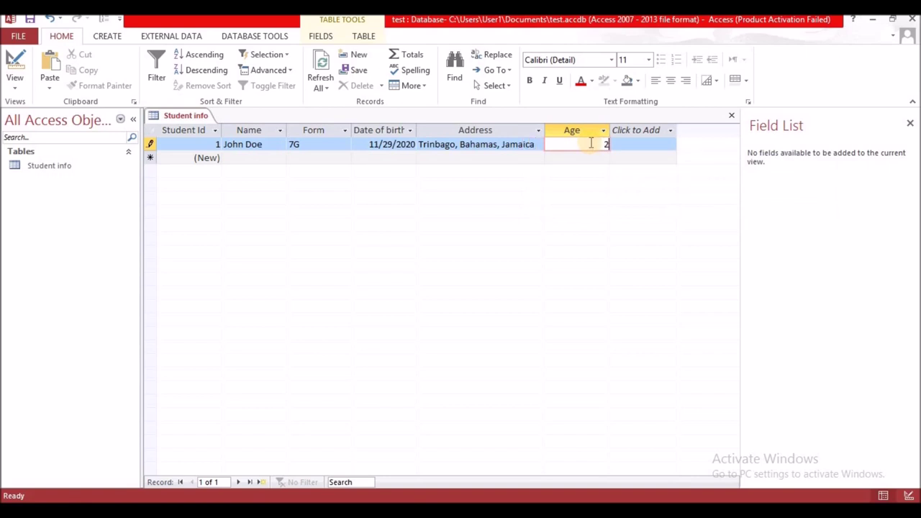
key("Return")
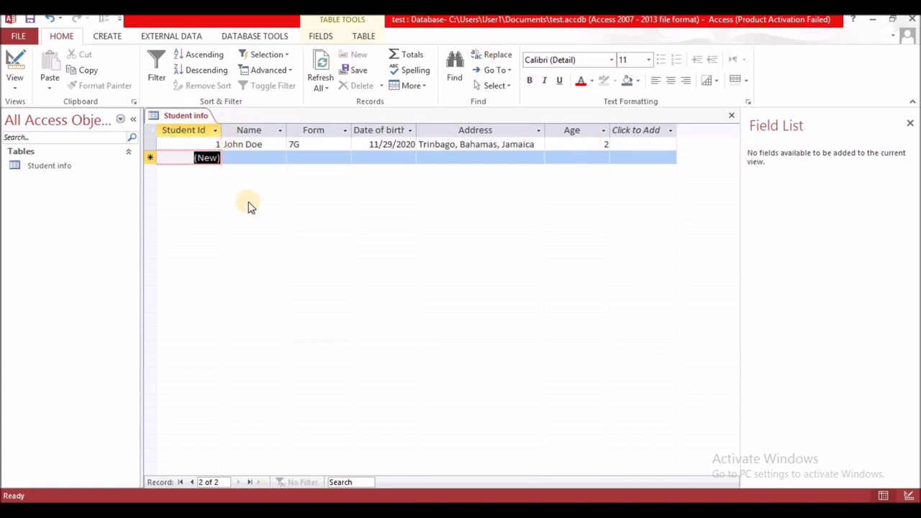
Start the second record with the student's name and form 9I.
left_click(244, 160)
type("Ma")
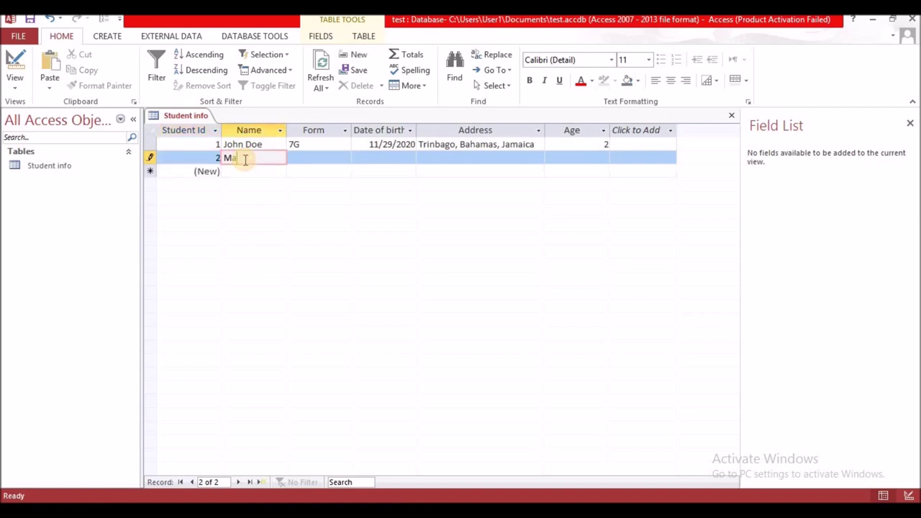
type("ry Jame")
key("Tab")
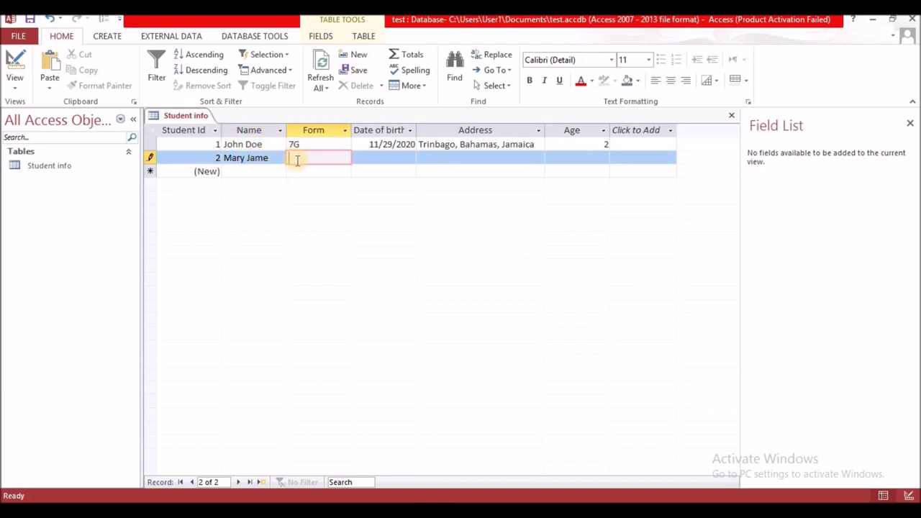
type("9")
type("G")
key("Tab")
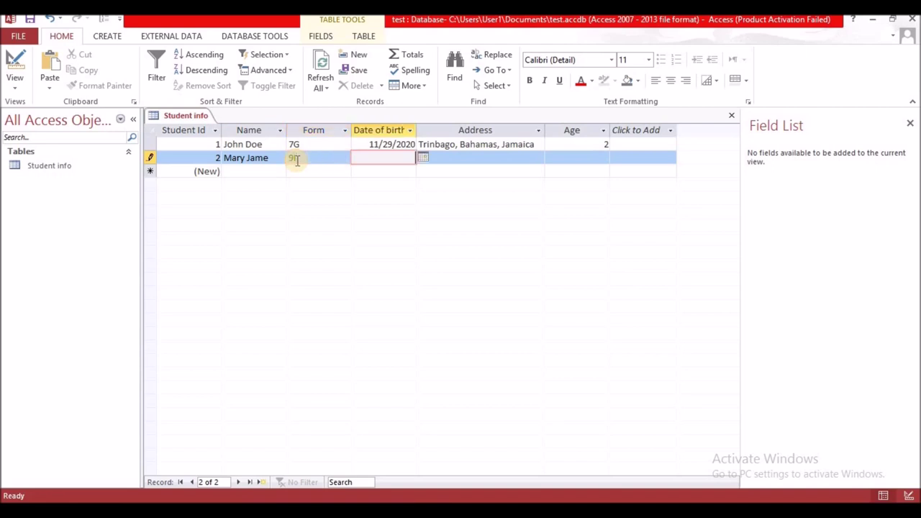
Set the second student's date of birth to 10/7/2020 using the calendar.
left_click(425, 160)
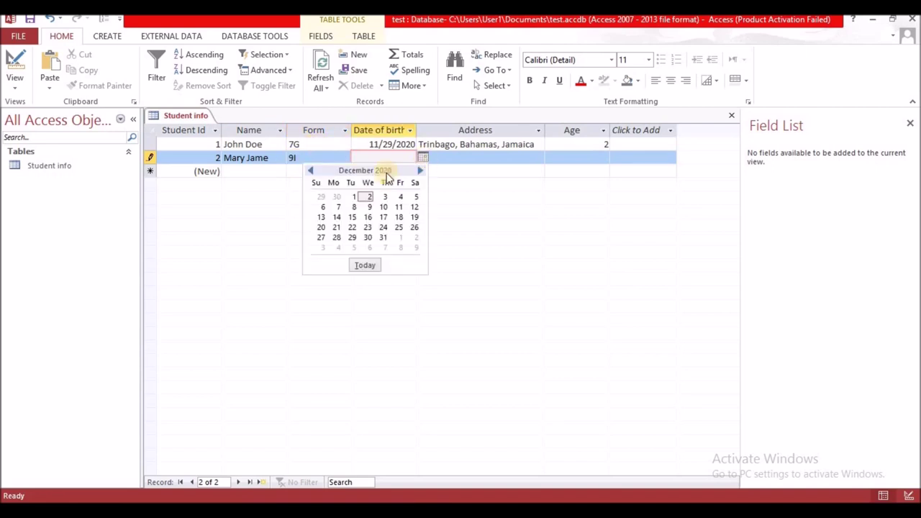
left_click(313, 172)
left_click(312, 171)
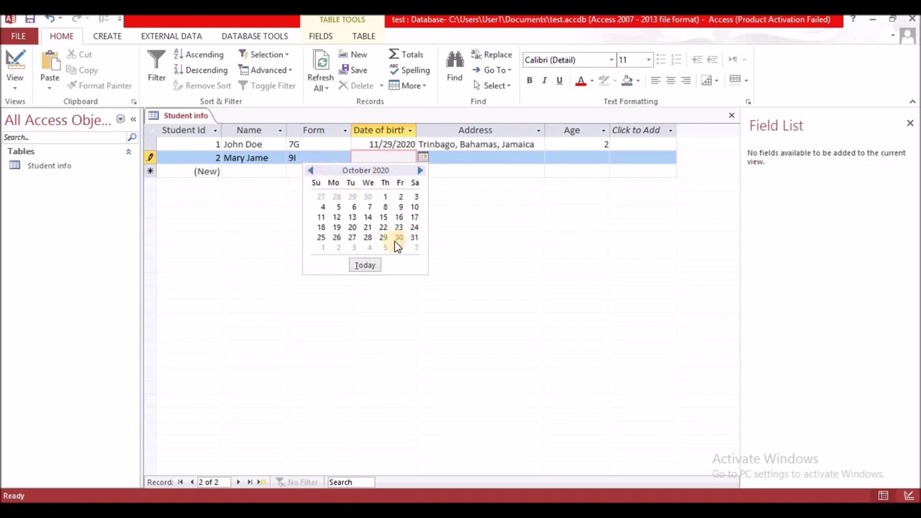
left_click(369, 206)
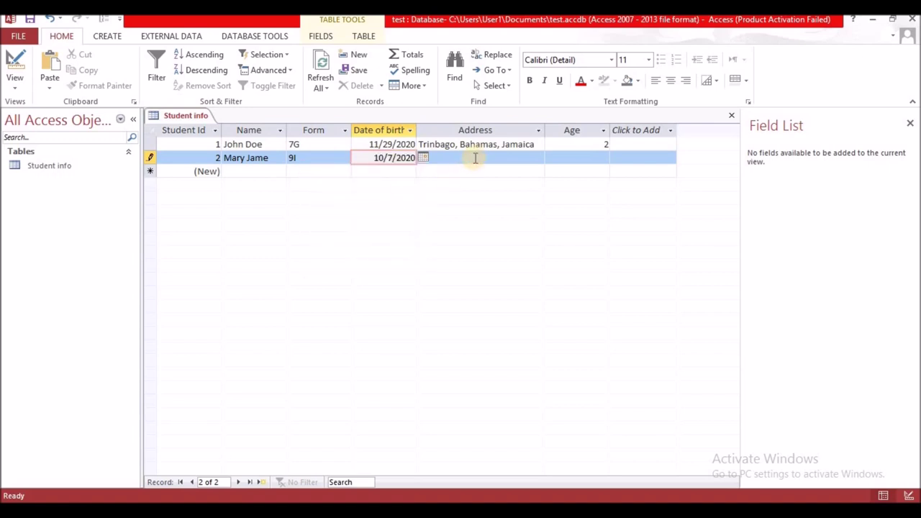
Enter the second student's Barbados address, correcting a capitalisation typo.
left_click(474, 157)
type("Santa ")
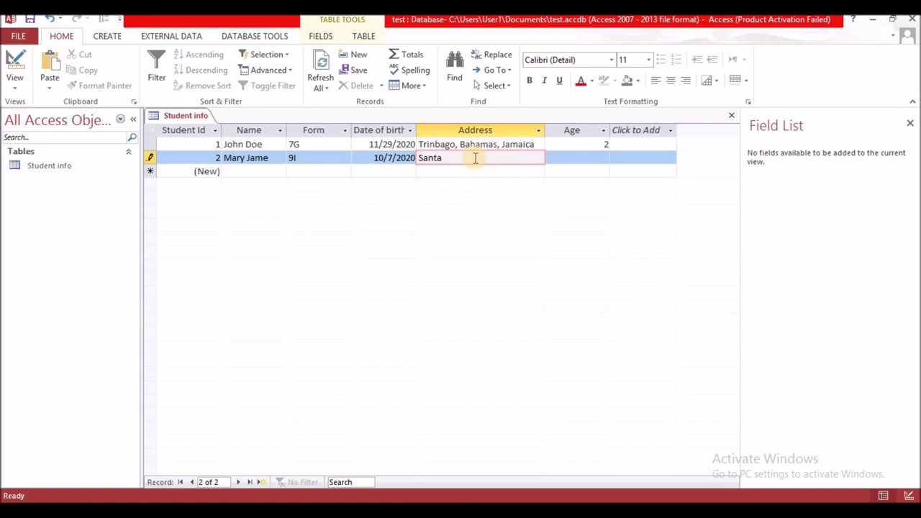
type("Cruz, Barbados")
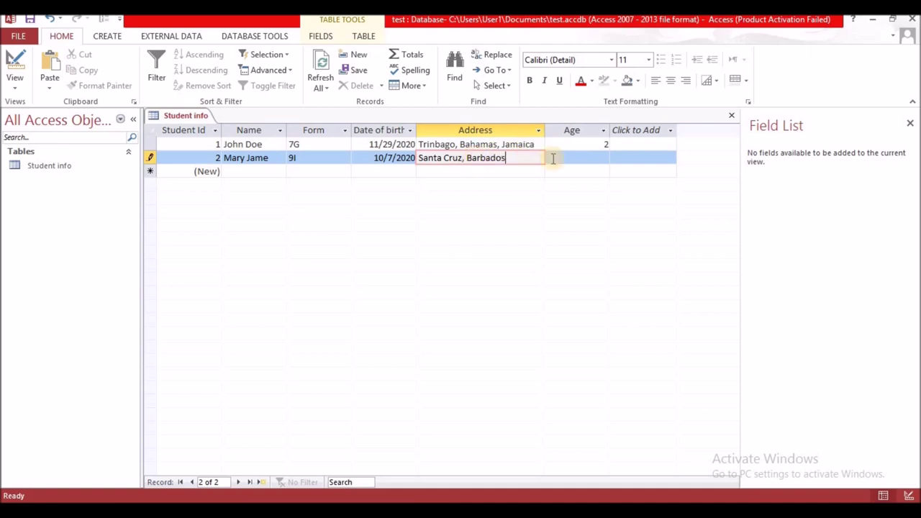
left_click(584, 160)
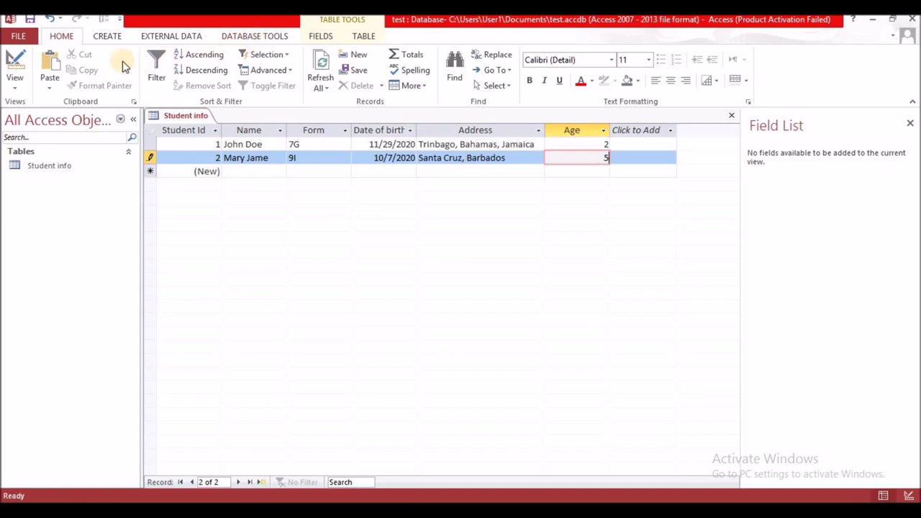
Switch the ribbon to the CREATE commands for new tables, queries, forms and reports.
left_click(108, 36)
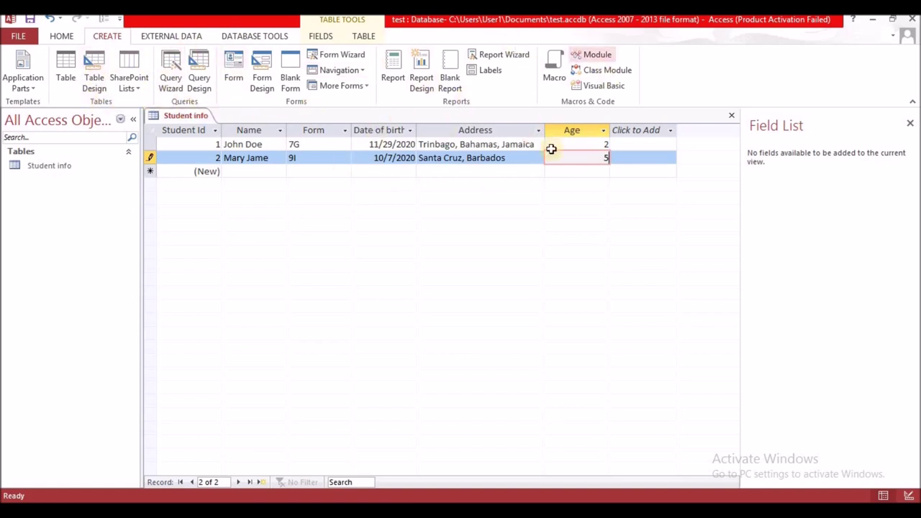
Commit the second student's Age of 5, then move to the first student's Name field.
left_click(50, 170)
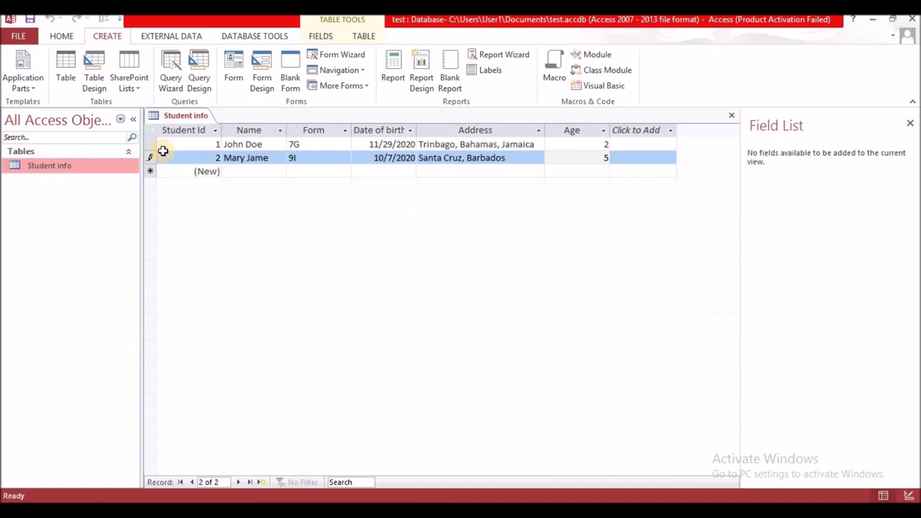
left_click(240, 144)
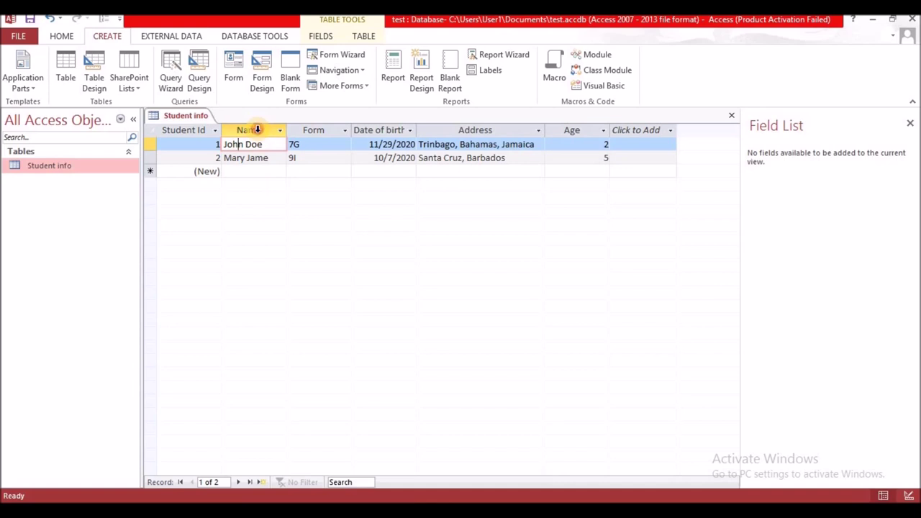
left_click(258, 131)
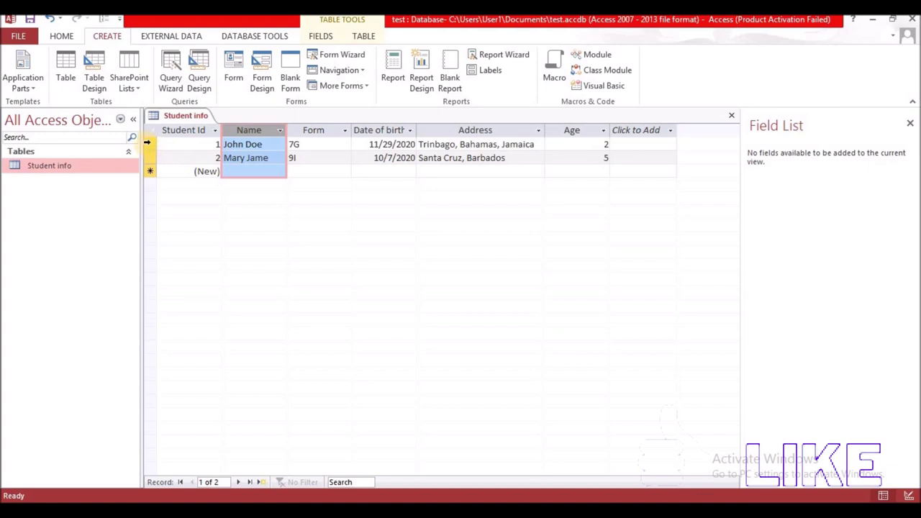
left_click(147, 143)
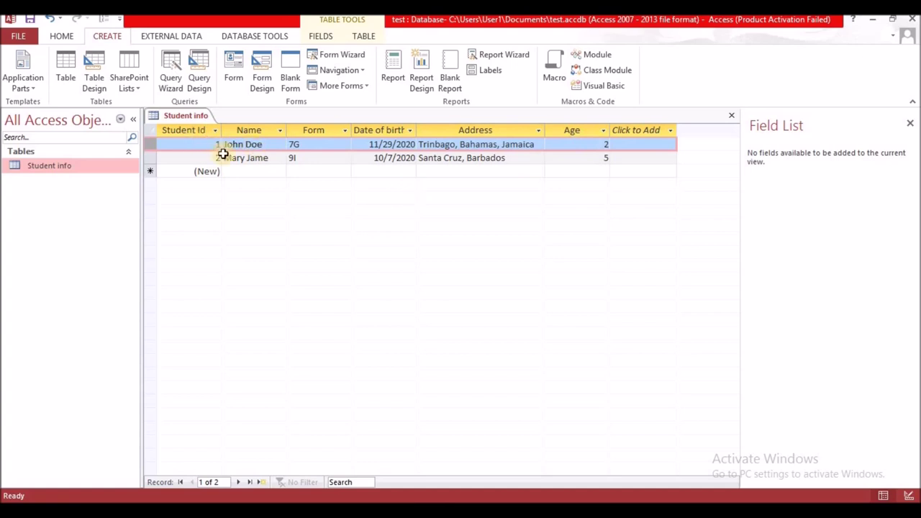
left_click(149, 158)
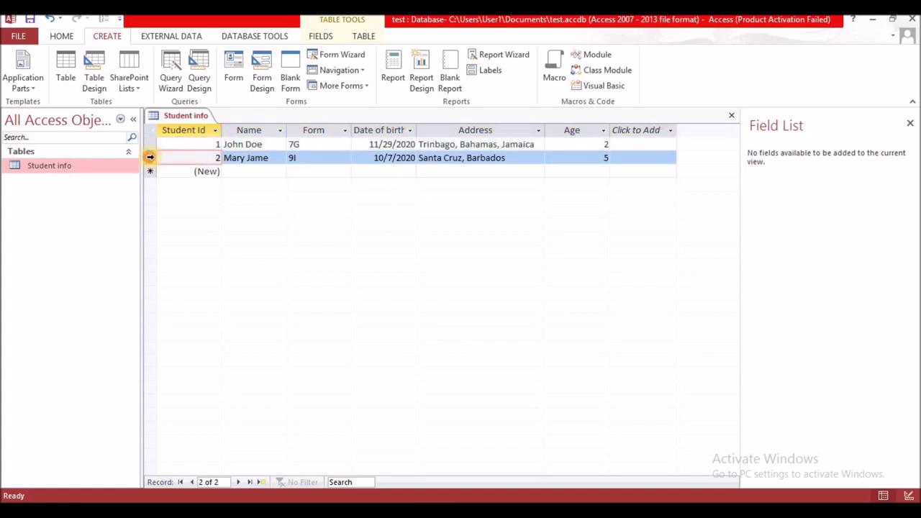